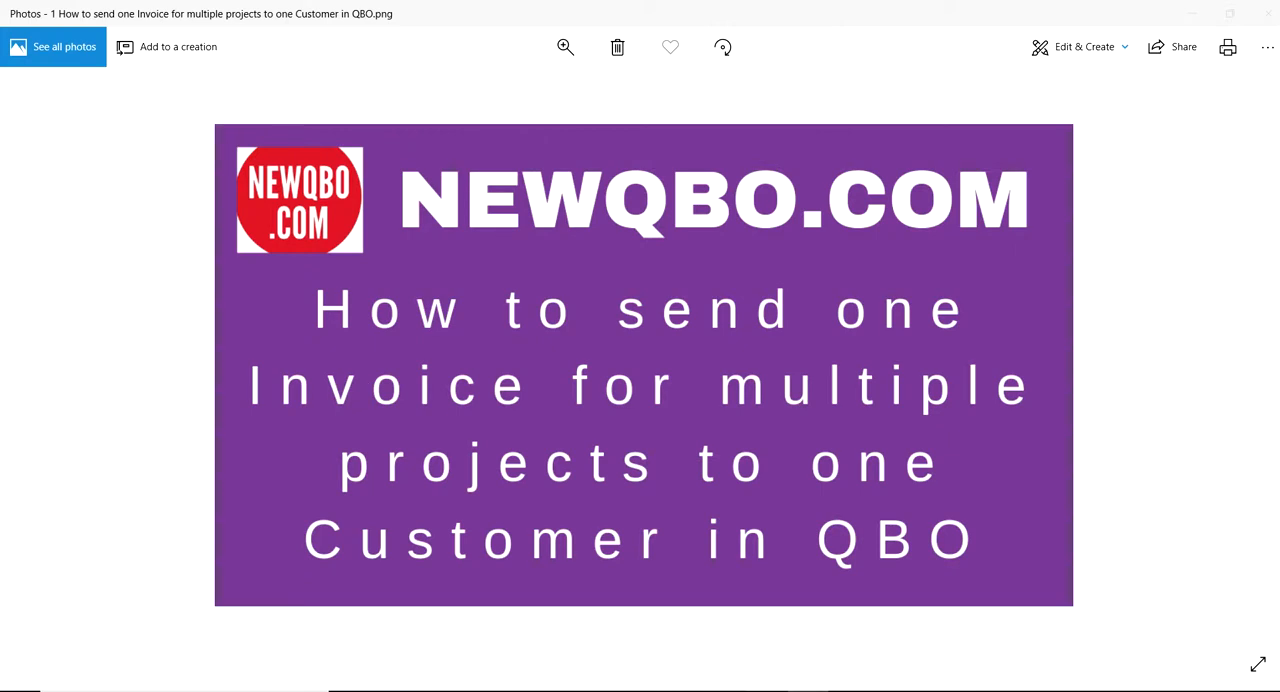
Switch to QuickBooks in Chrome and show only the in-progress projects of the customer City of San Diego.
mouse_move(766, 691)
mouse_move(724, 691)
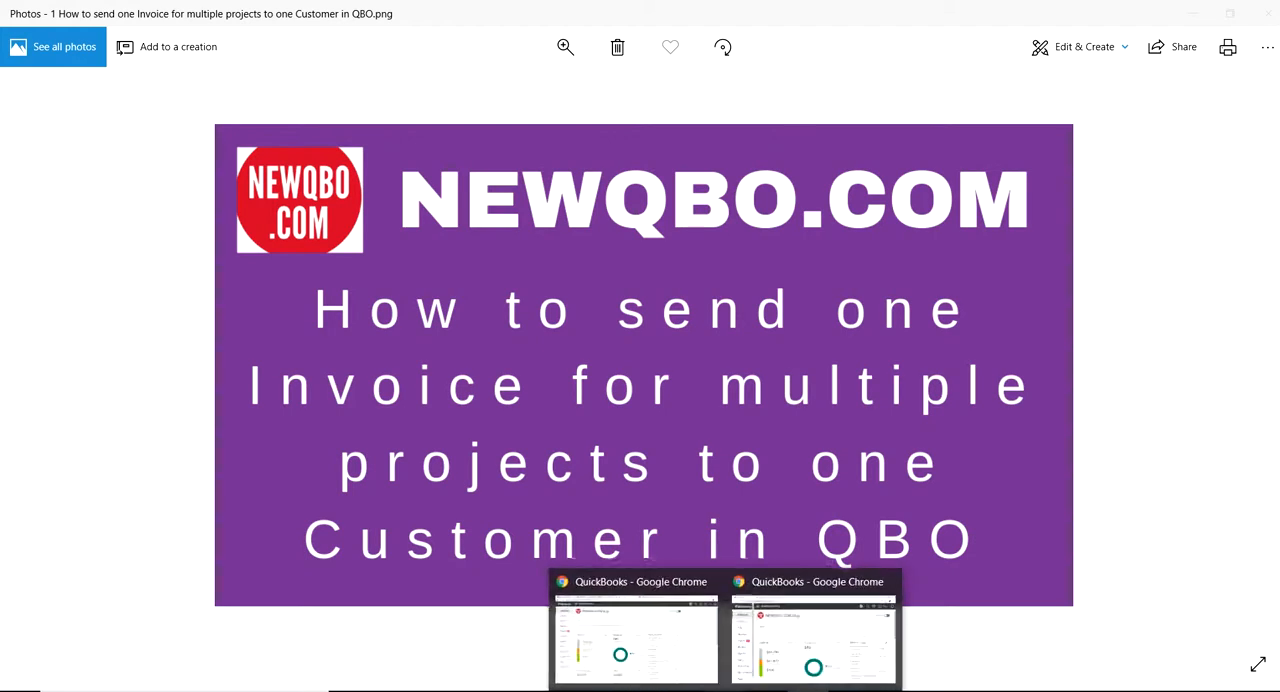
click(777, 668)
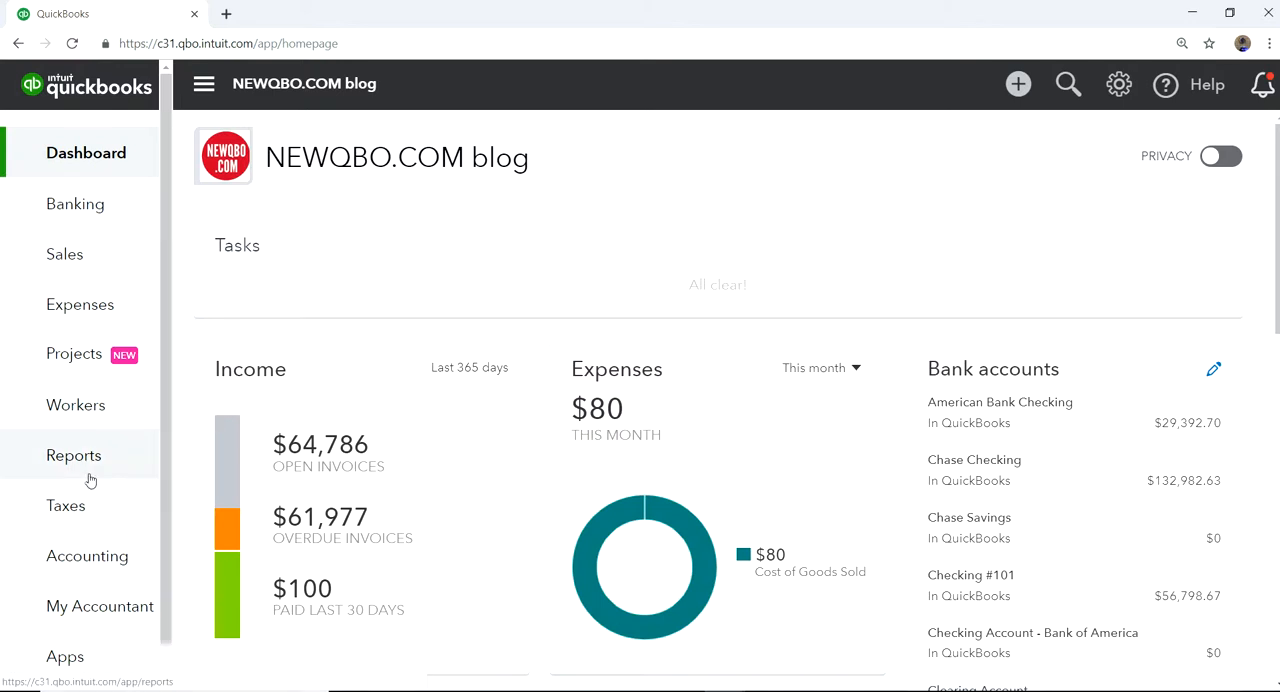
click(60, 357)
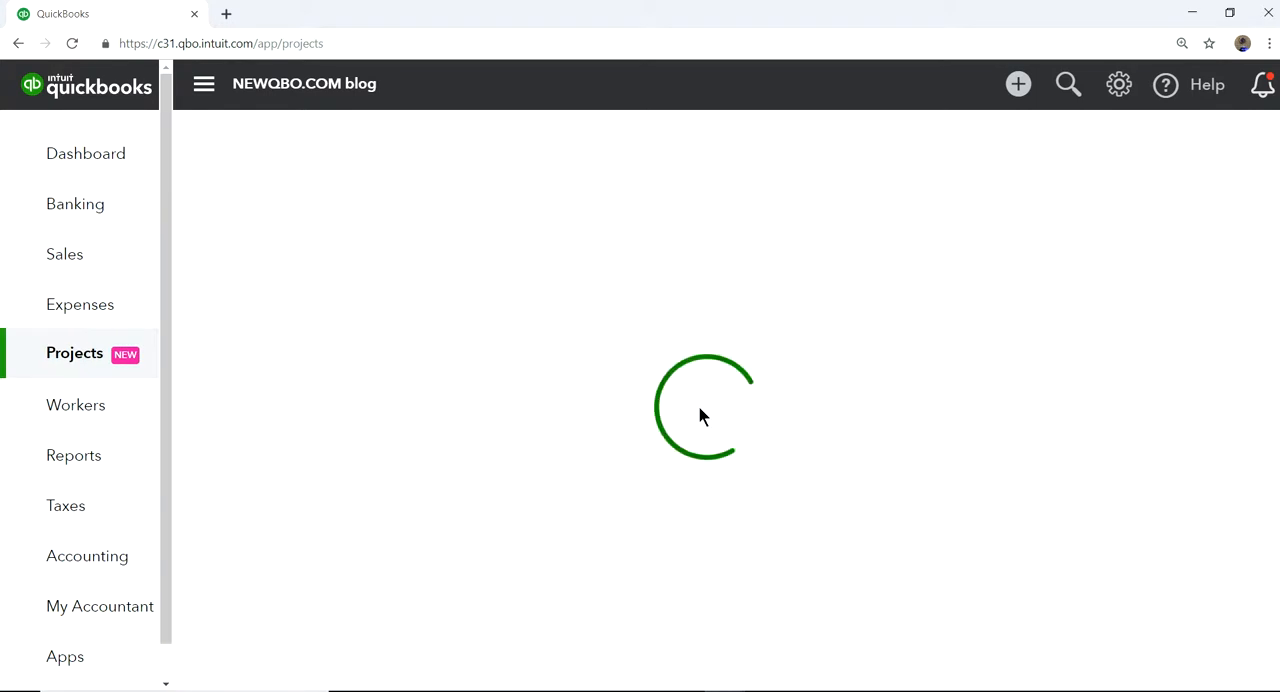
click(555, 245)
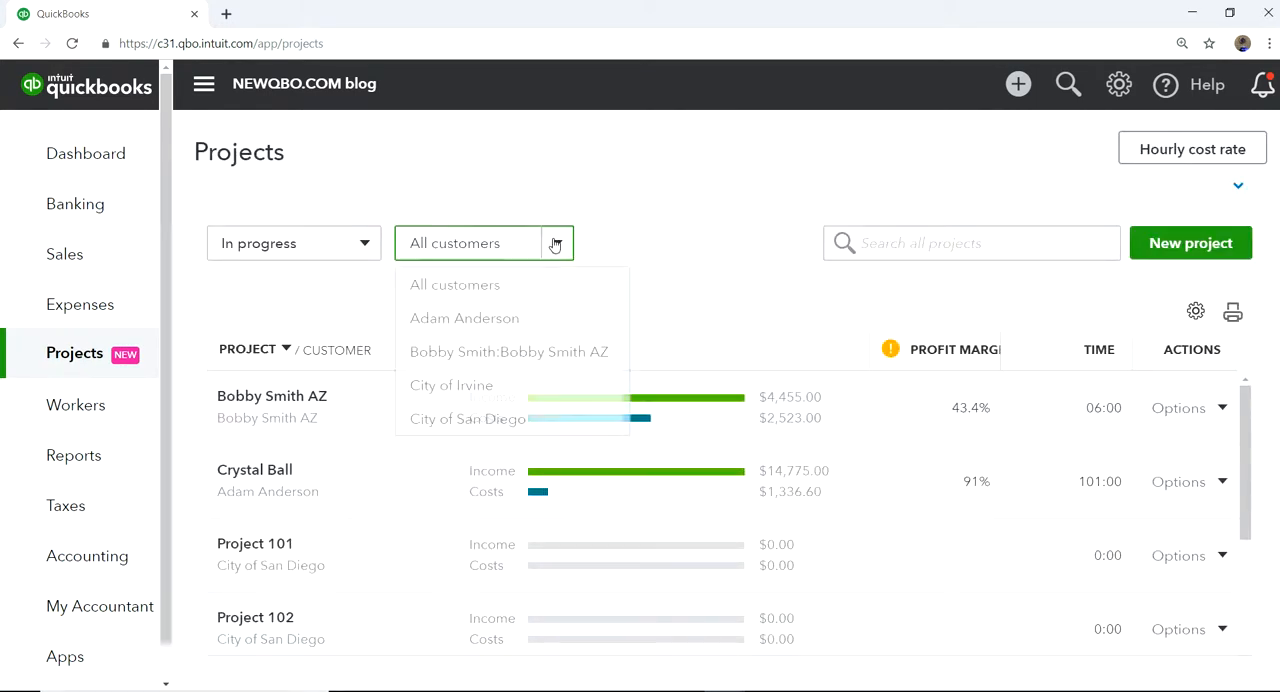
click(425, 422)
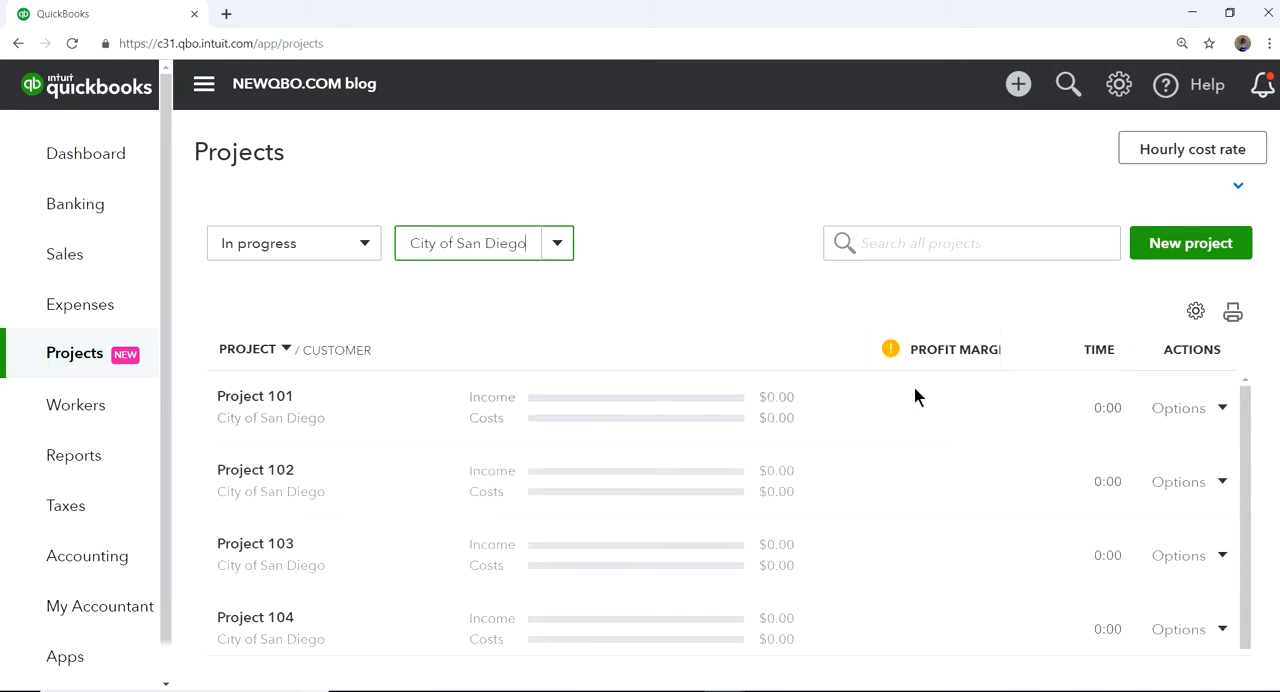
scroll(1005, 573, down, 1)
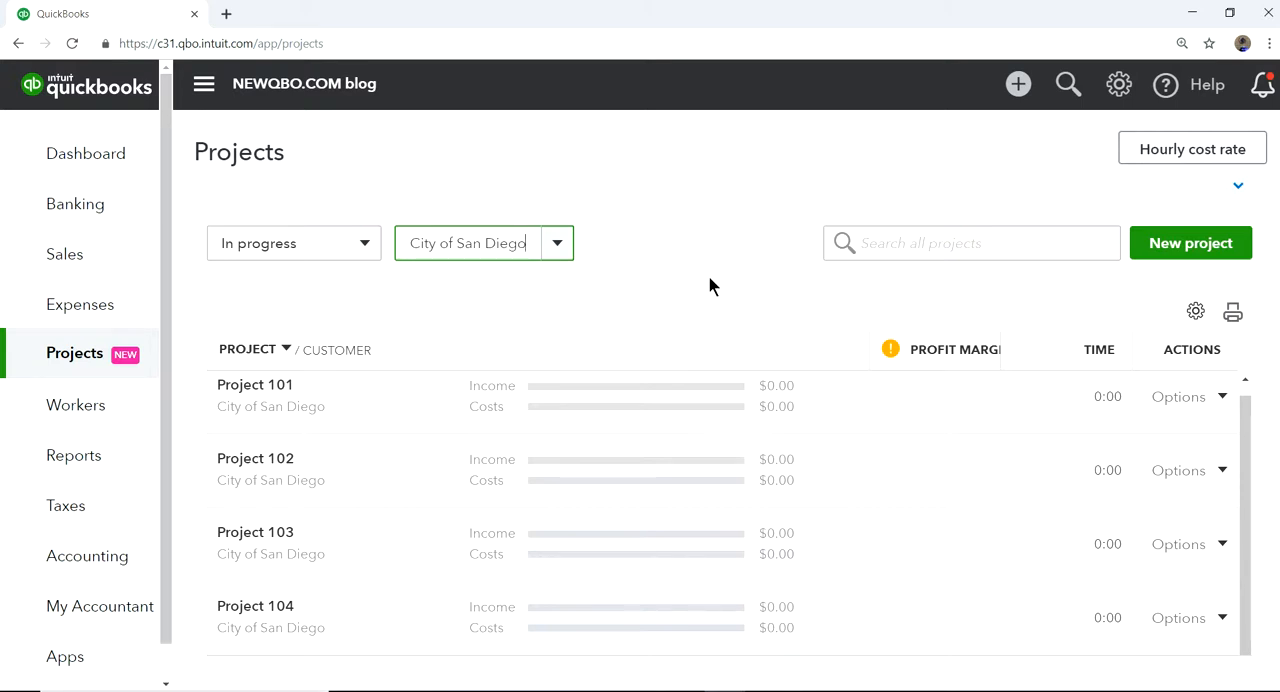
Open Charge No.20 from the recent delayed charges, review its project and line item, and close it without changes.
click(1019, 85)
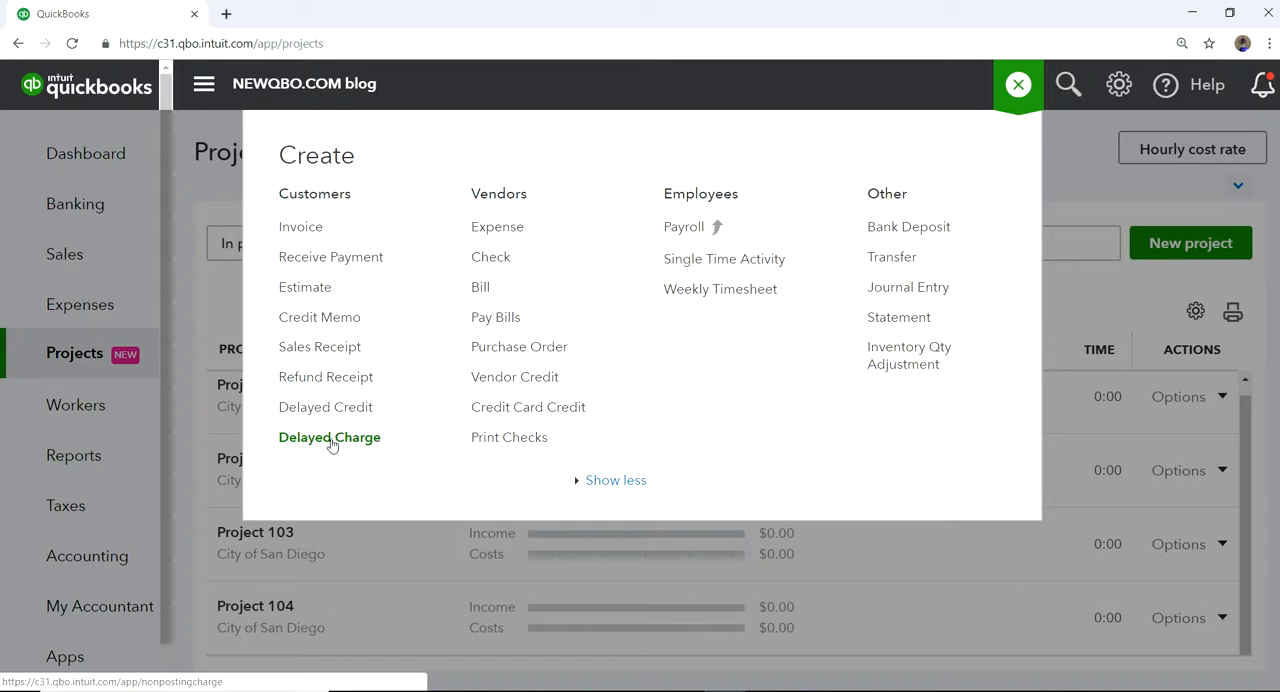
click(302, 443)
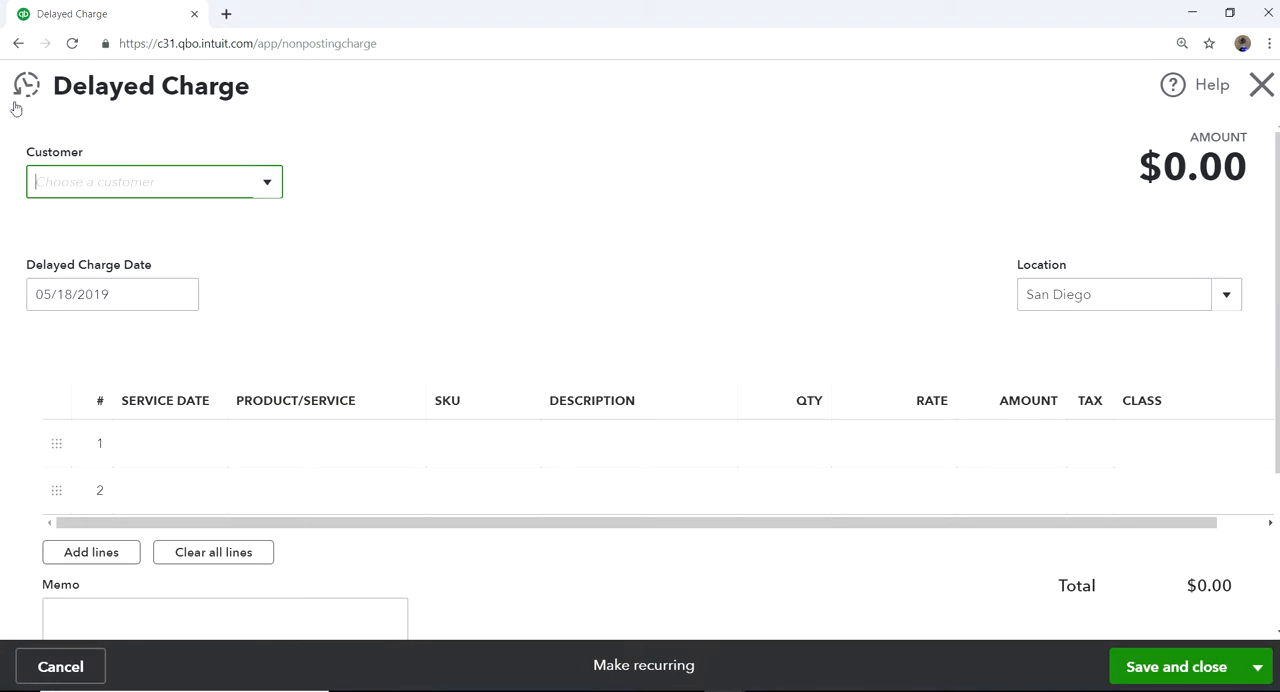
click(27, 87)
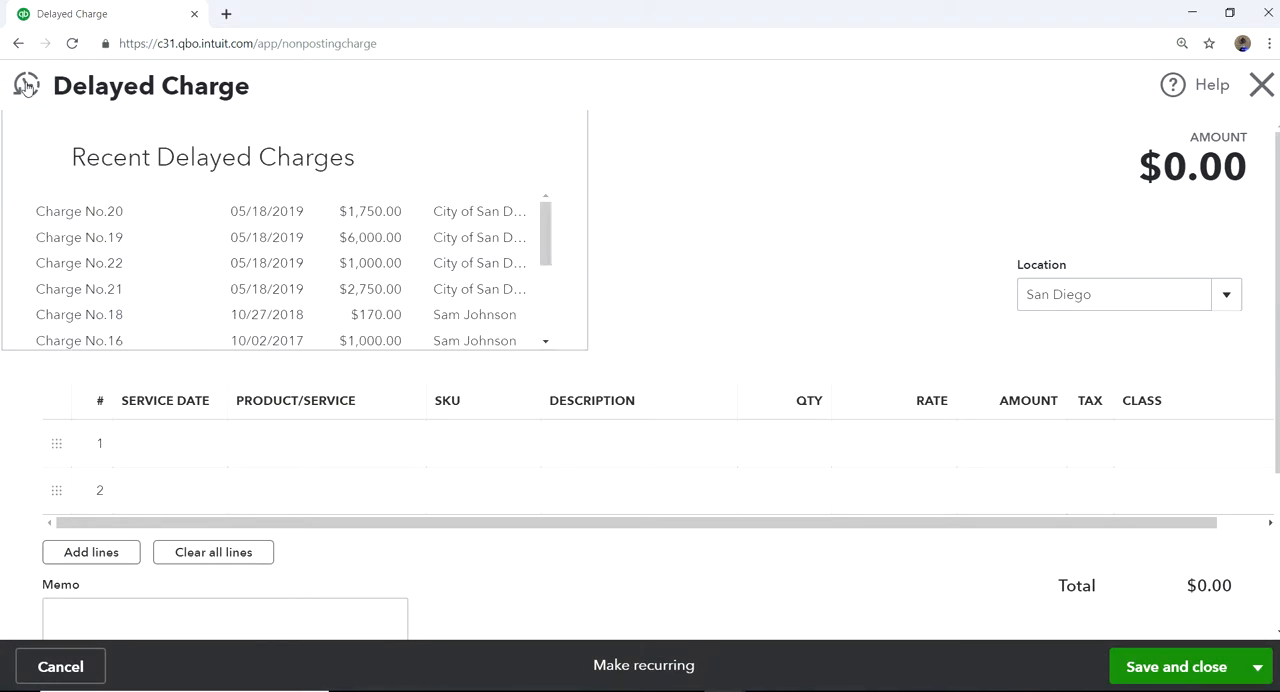
click(103, 213)
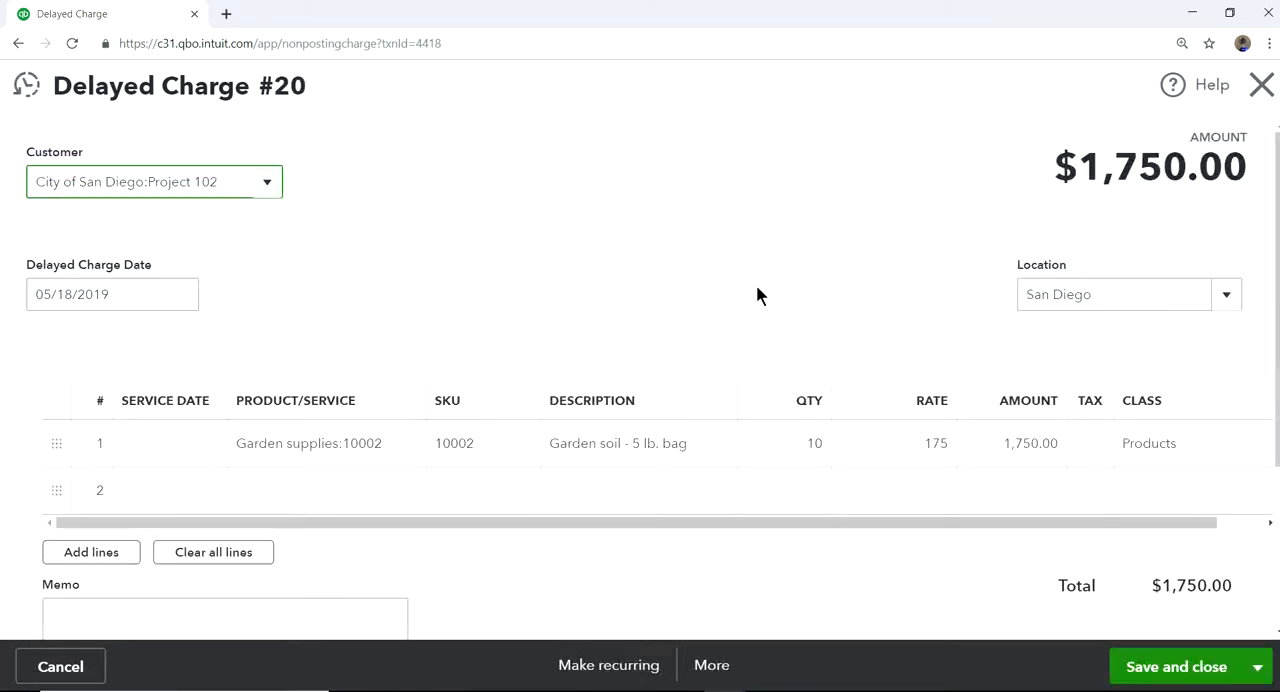
scroll(757, 292, down, 1)
scroll(827, 270, up, 1)
scroll(657, 263, down, 2)
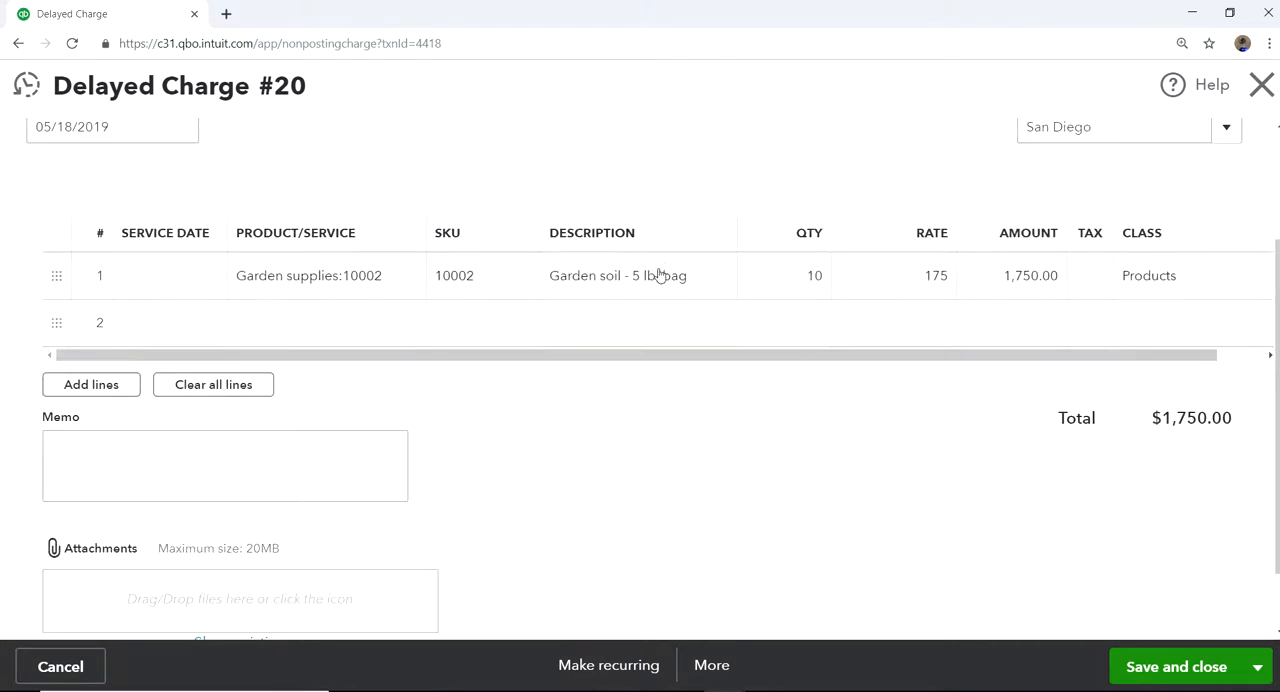
scroll(664, 298, up, 3)
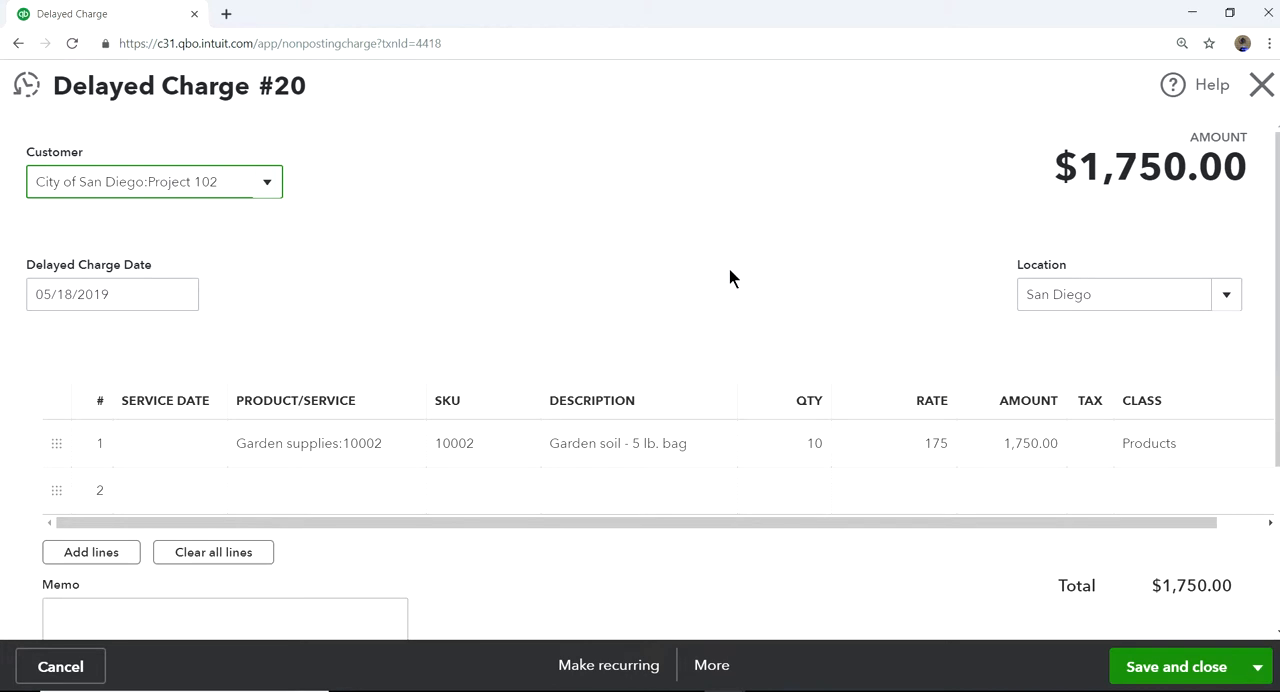
click(1264, 92)
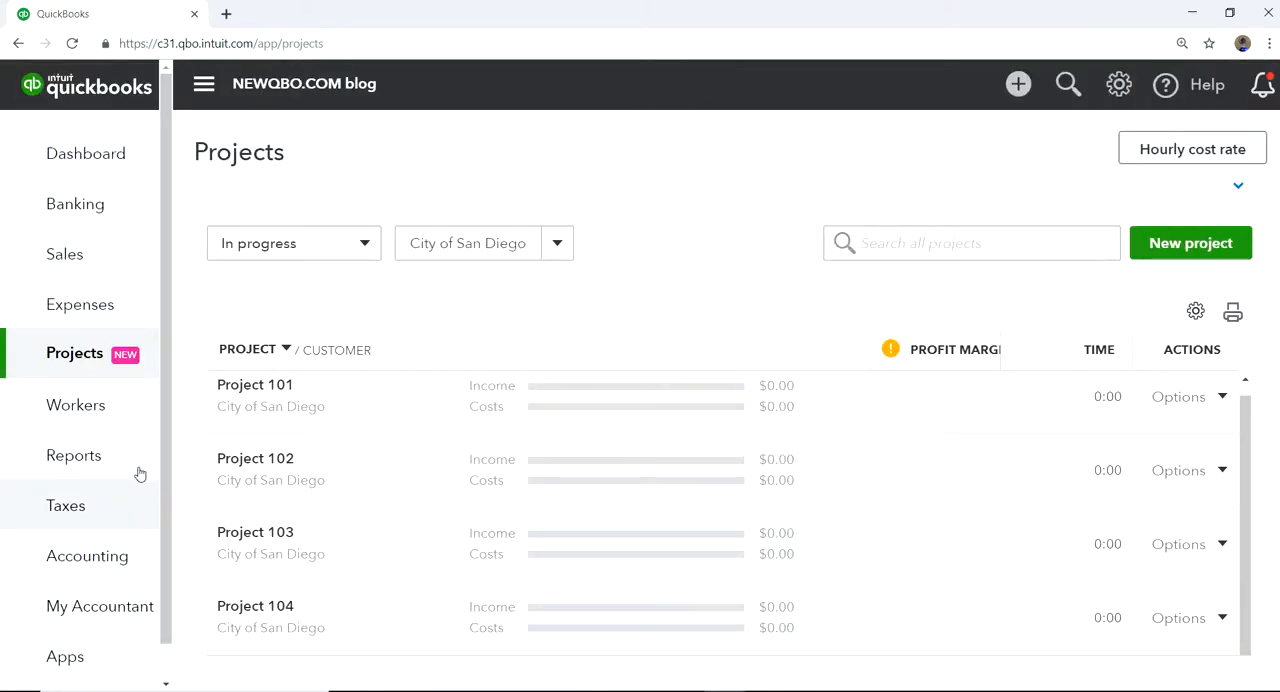
Find and open the Uninvoiced charges report and review the City of San Diego charges for each project.
mouse_move(89, 425)
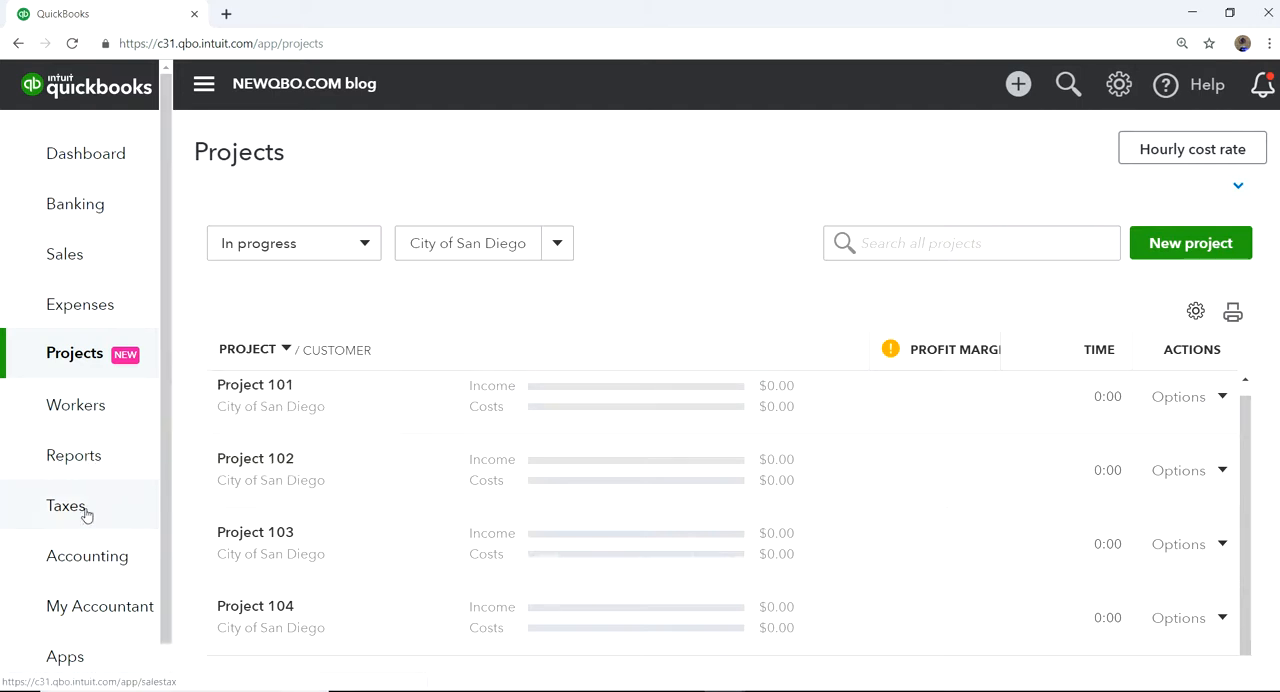
click(76, 460)
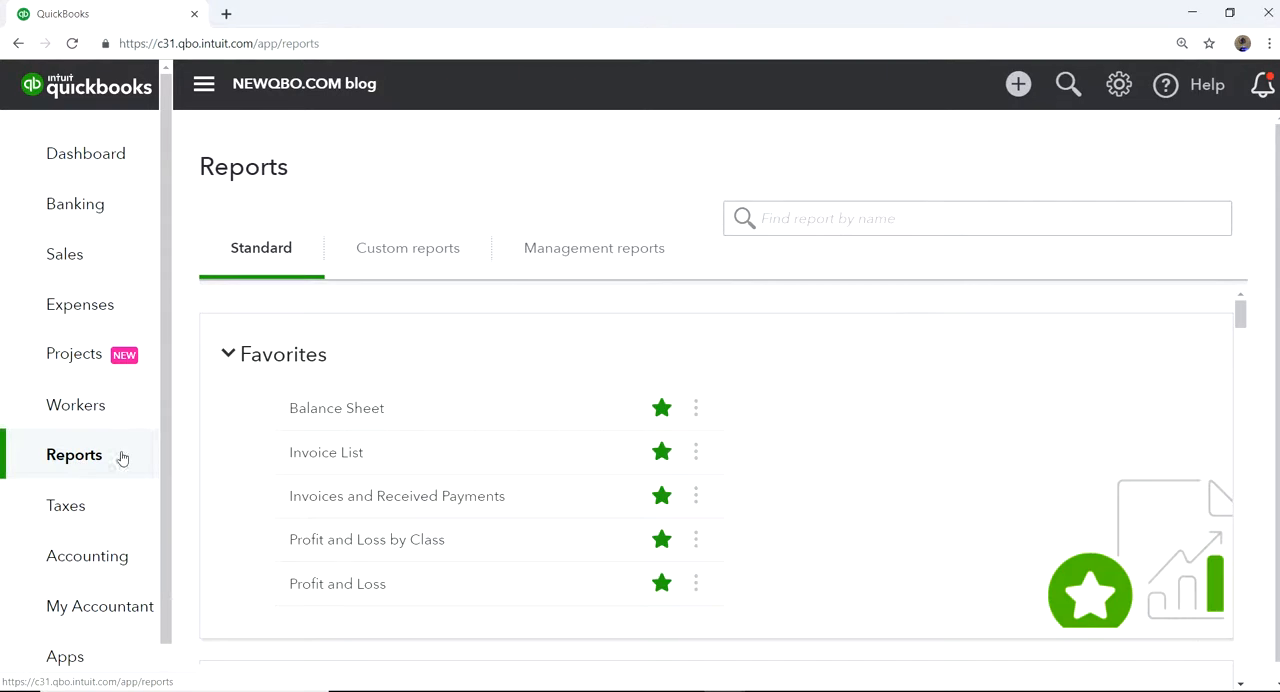
click(836, 220)
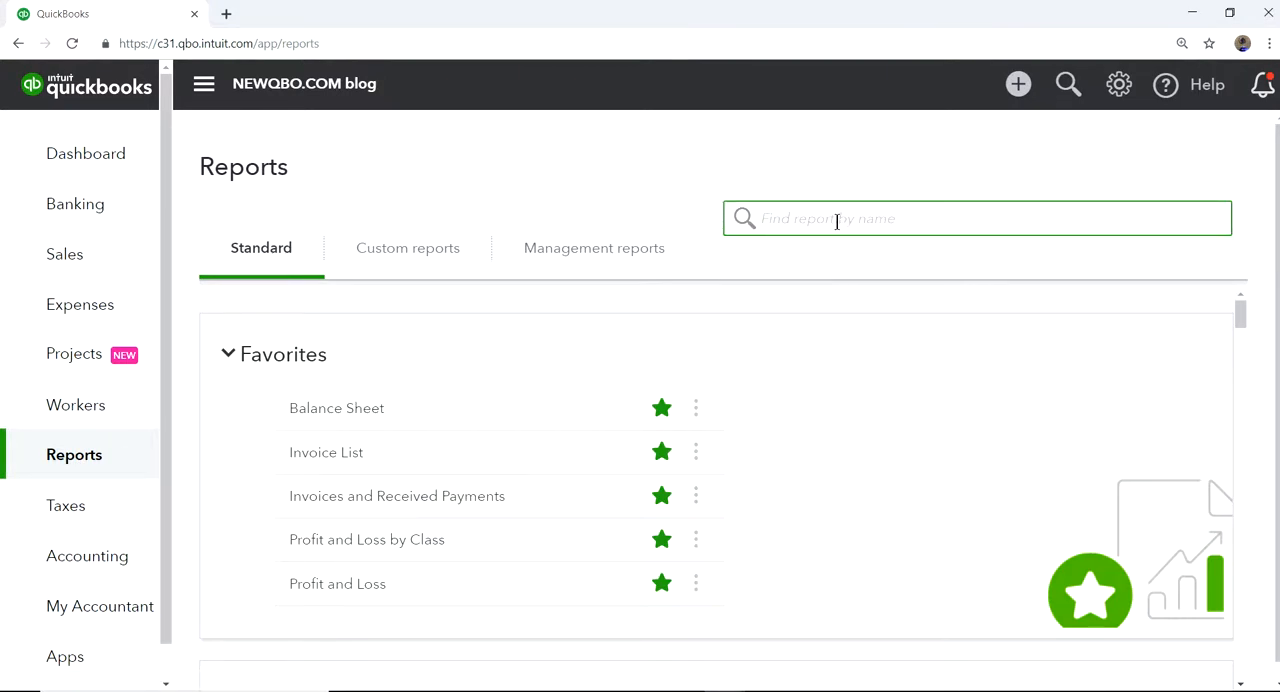
text(un)
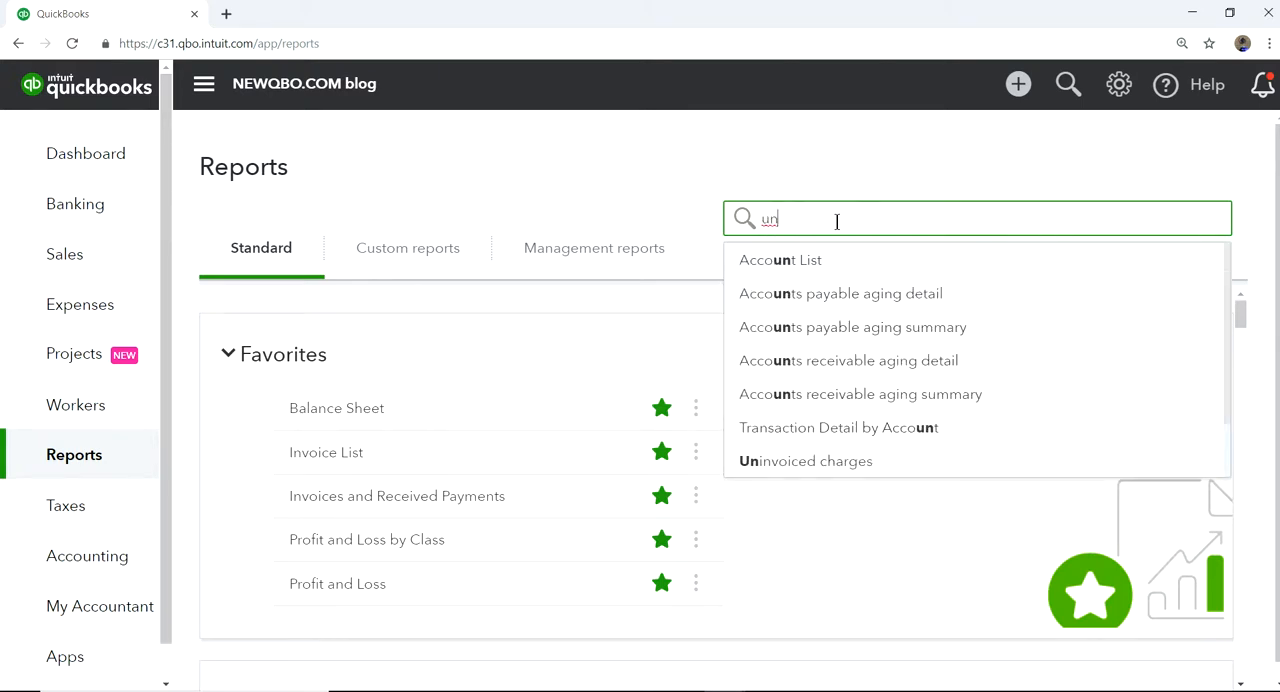
click(805, 461)
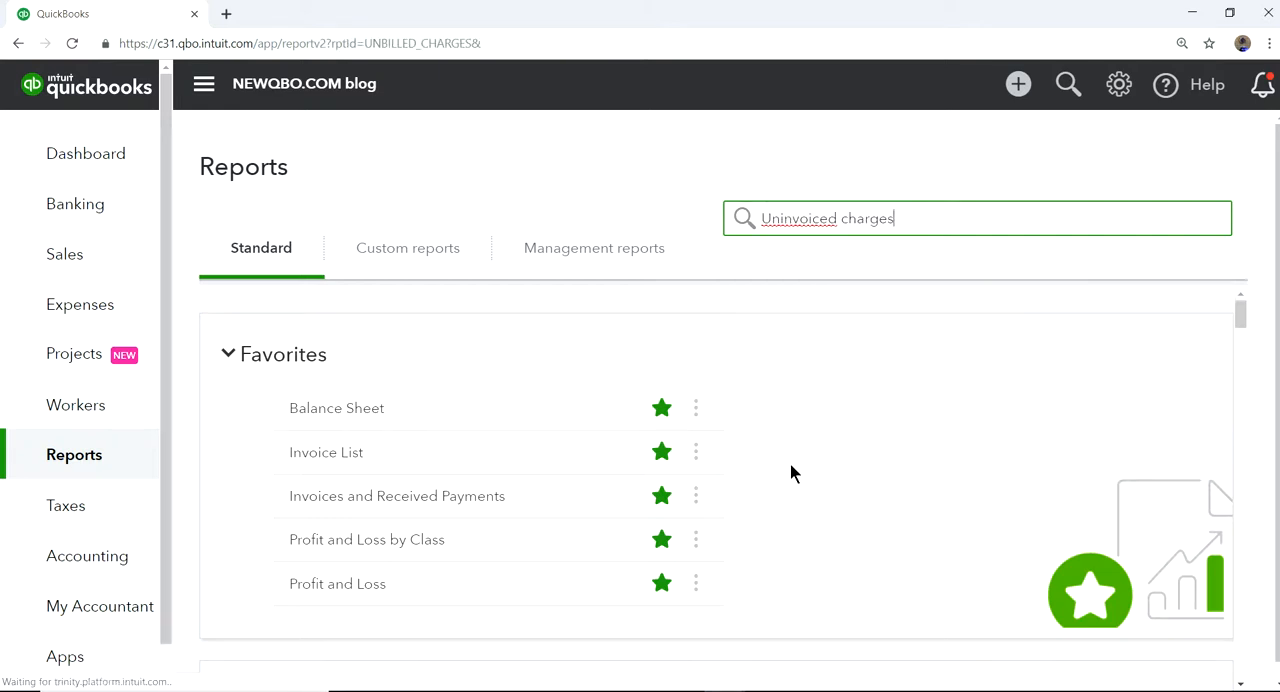
scroll(767, 464, down, 3)
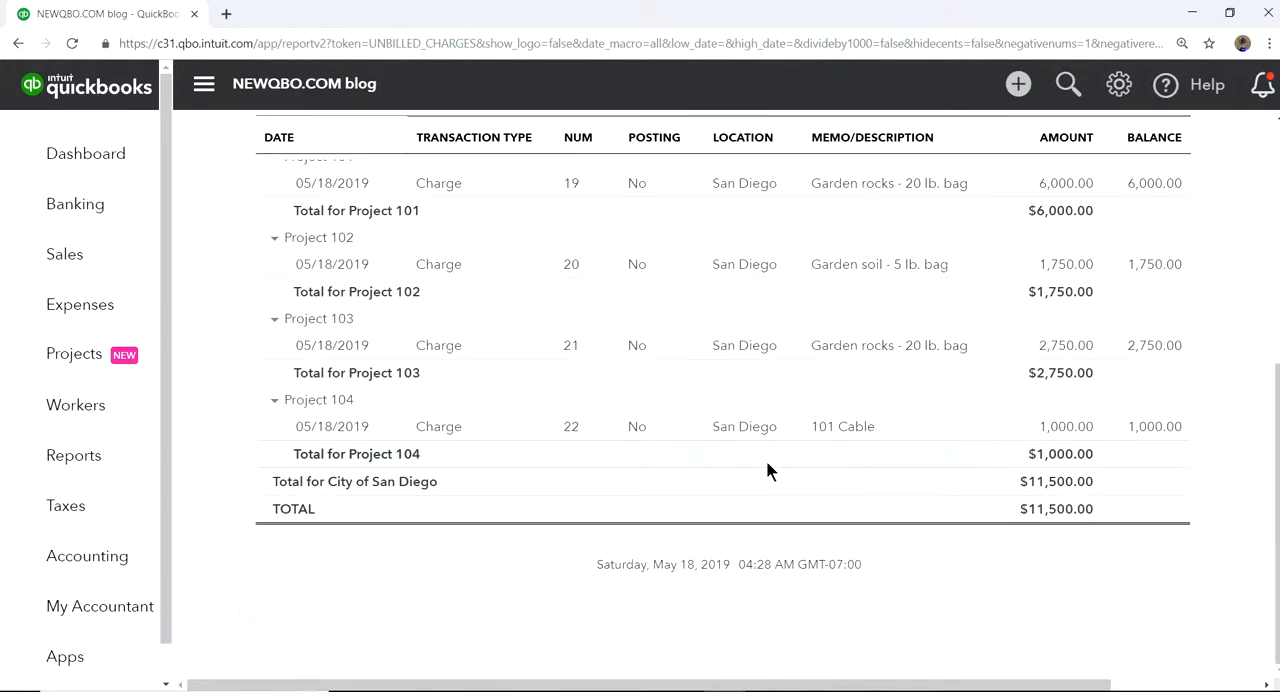
scroll(546, 451, up, 1)
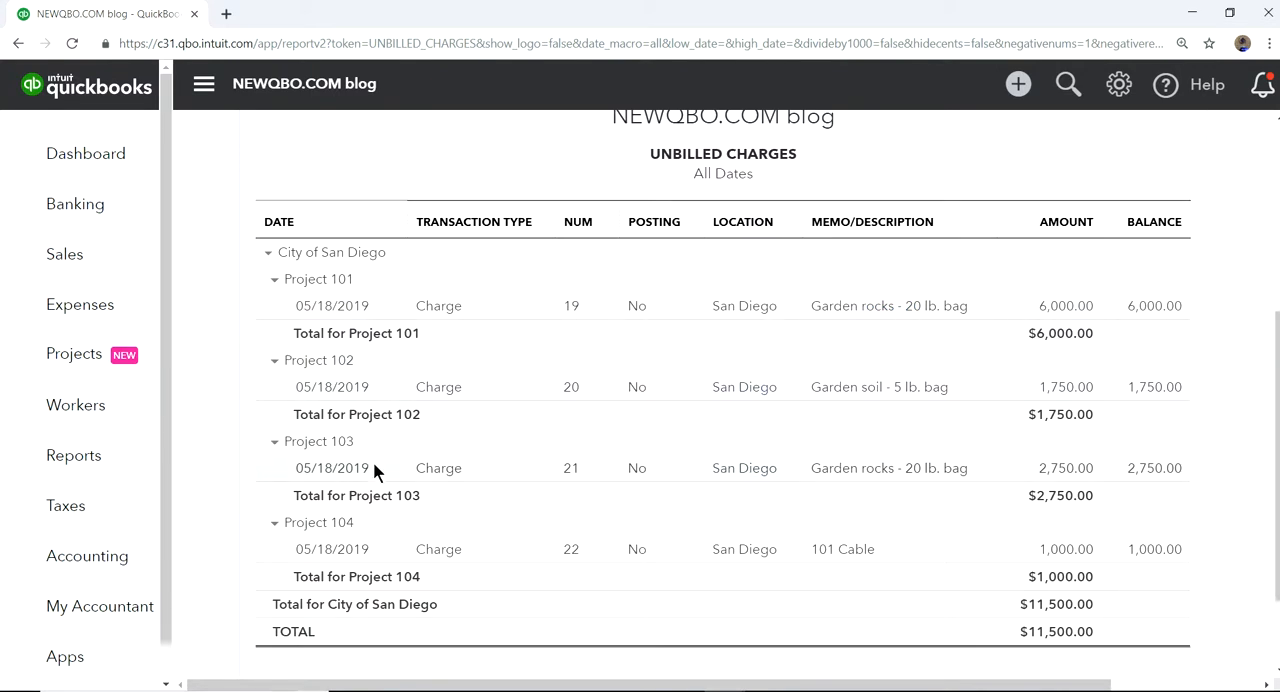
scroll(808, 380, up, 3)
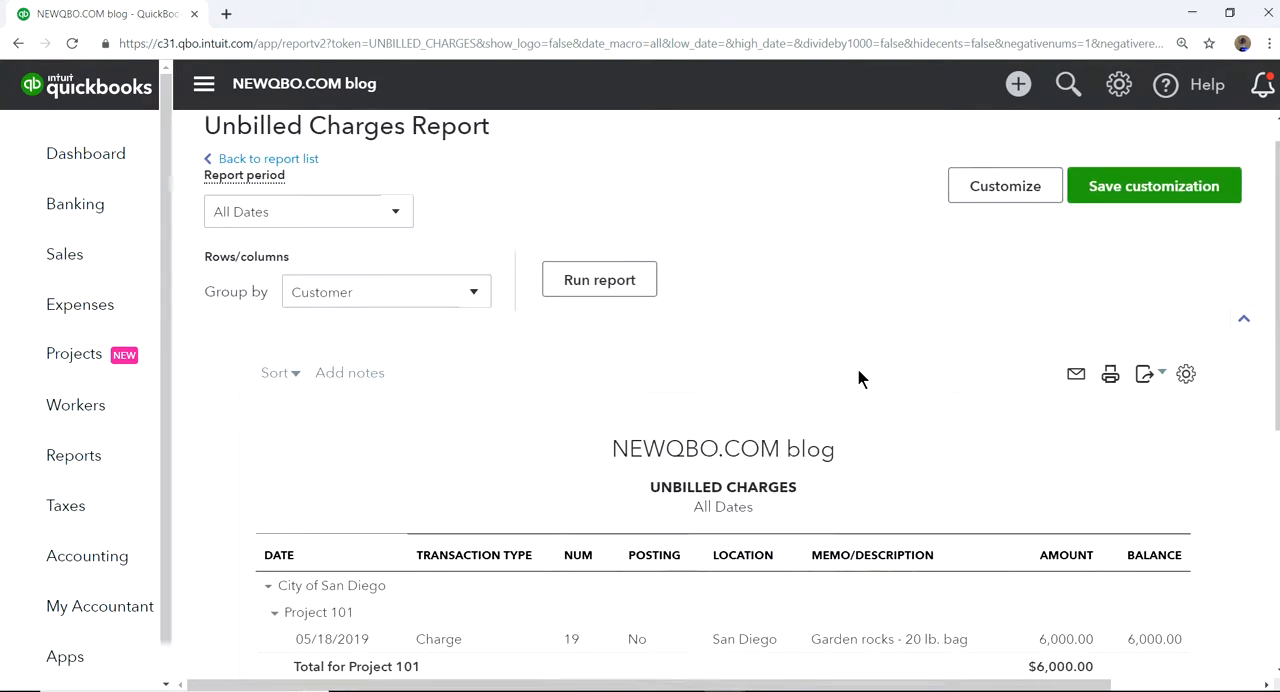
scroll(857, 378, down, 2)
Duplicate the report's browser tab and start a new invoice there for the parent customer City of San Diego.
right_click(138, 11)
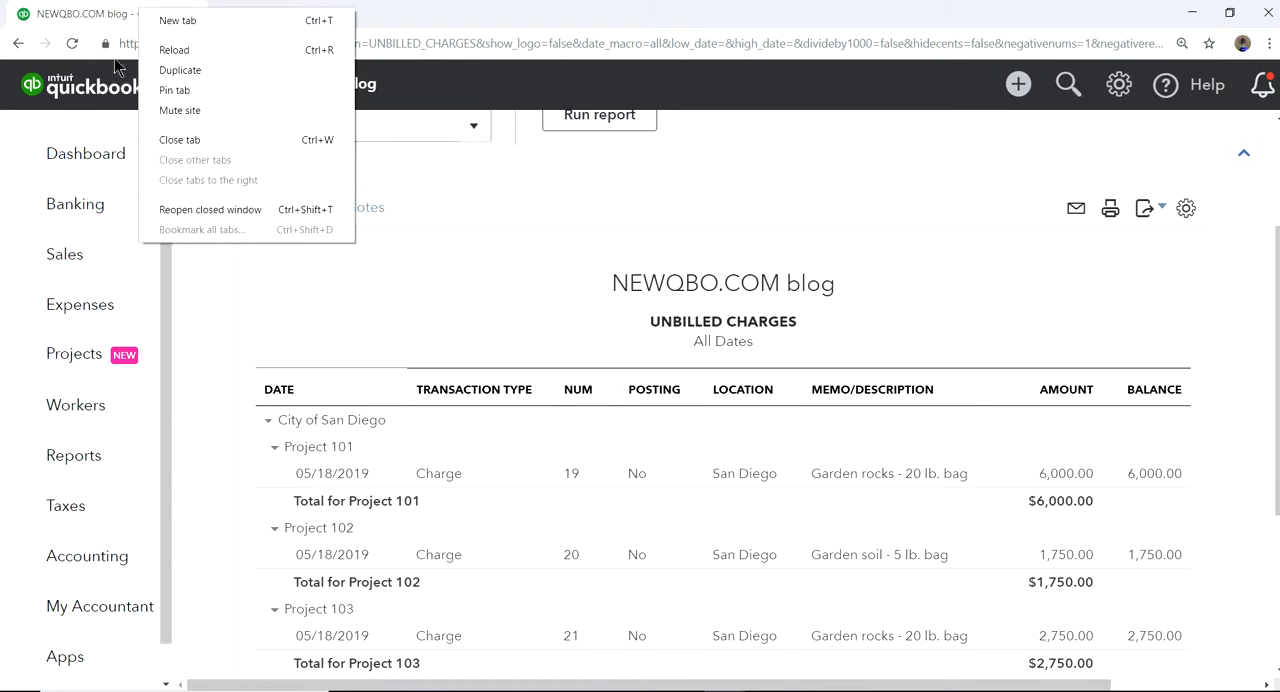
click(166, 72)
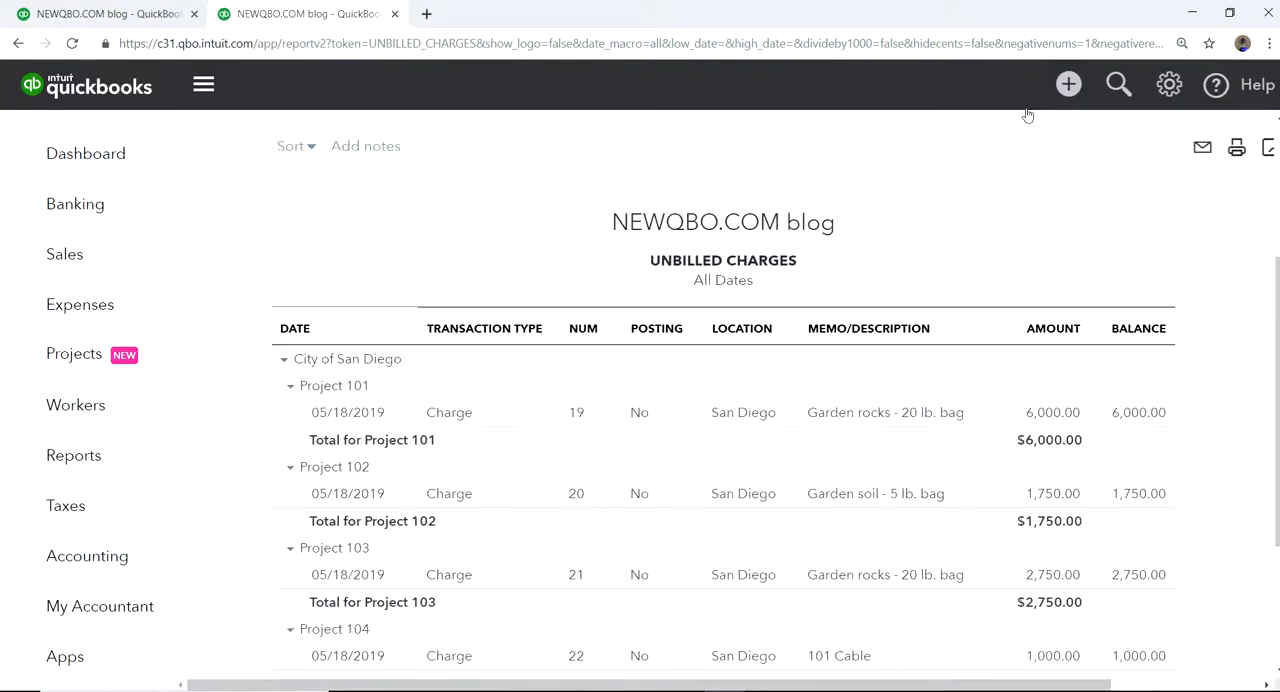
click(1020, 88)
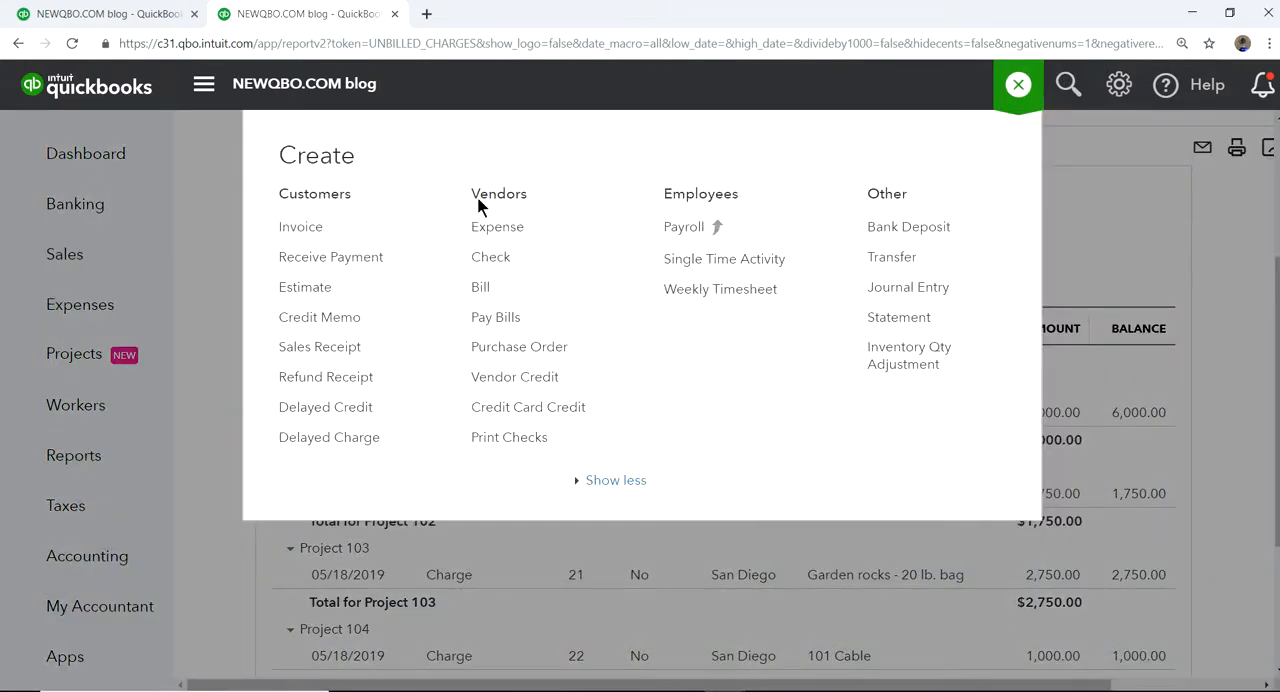
click(300, 228)
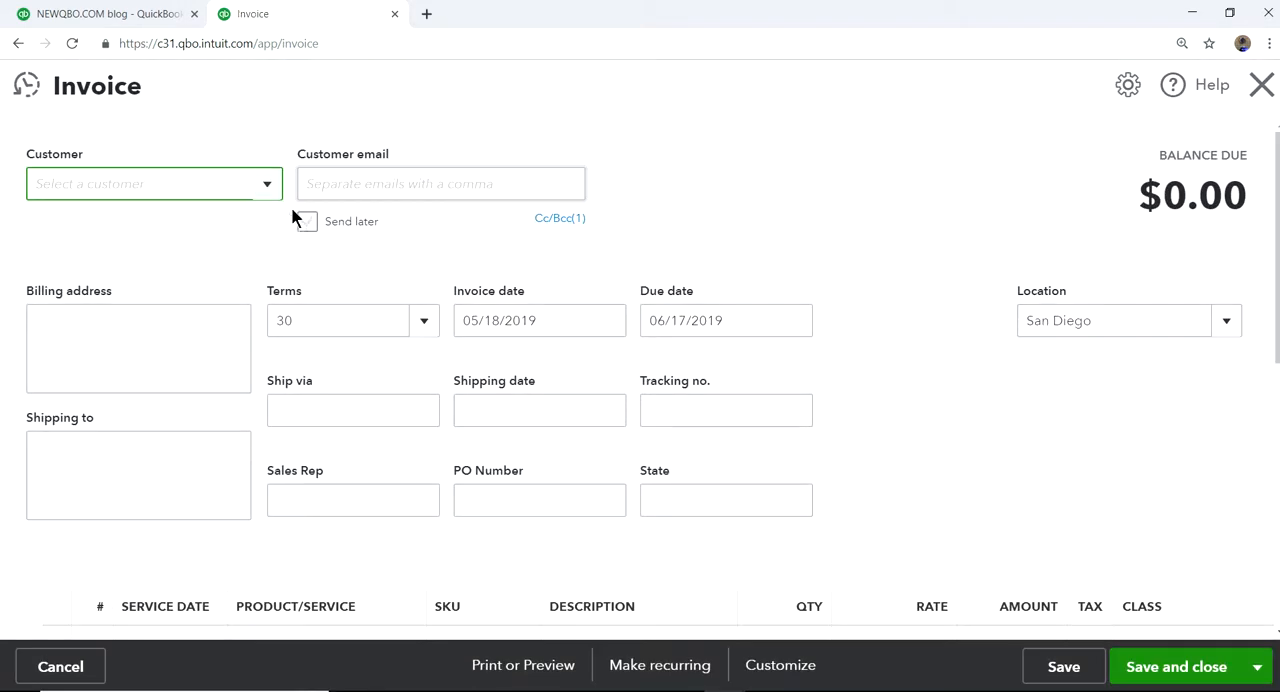
click(273, 192)
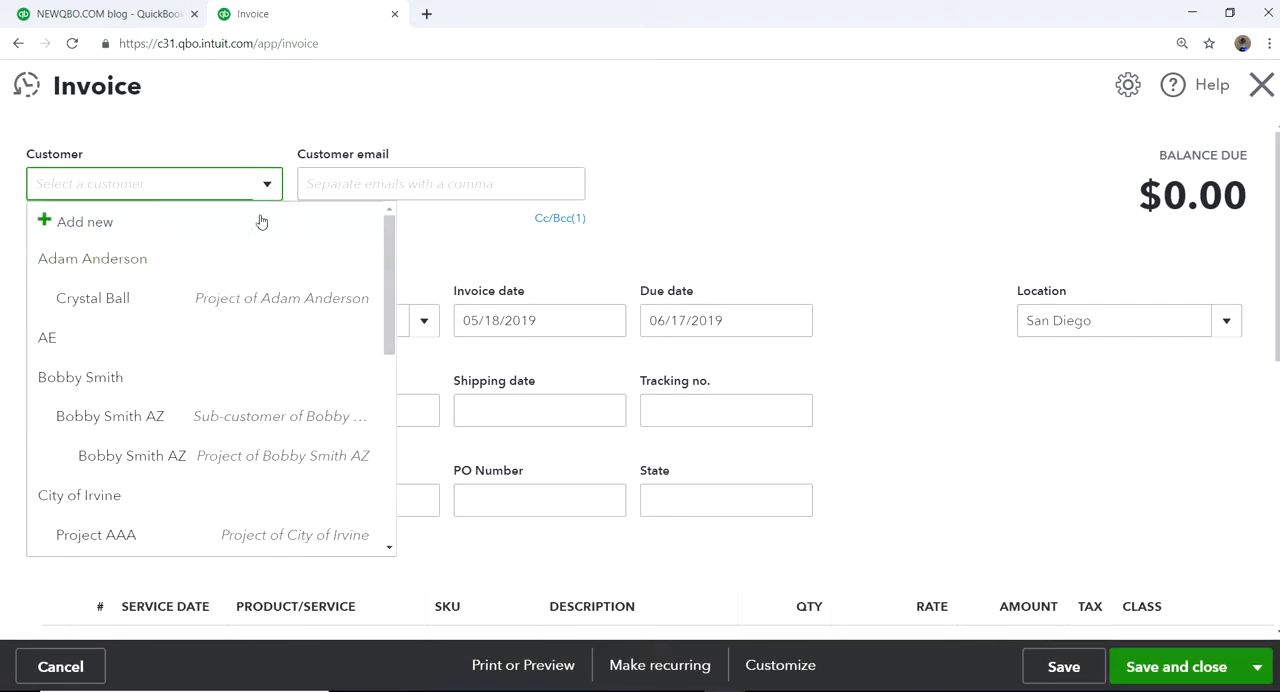
scroll(228, 422, down, 2)
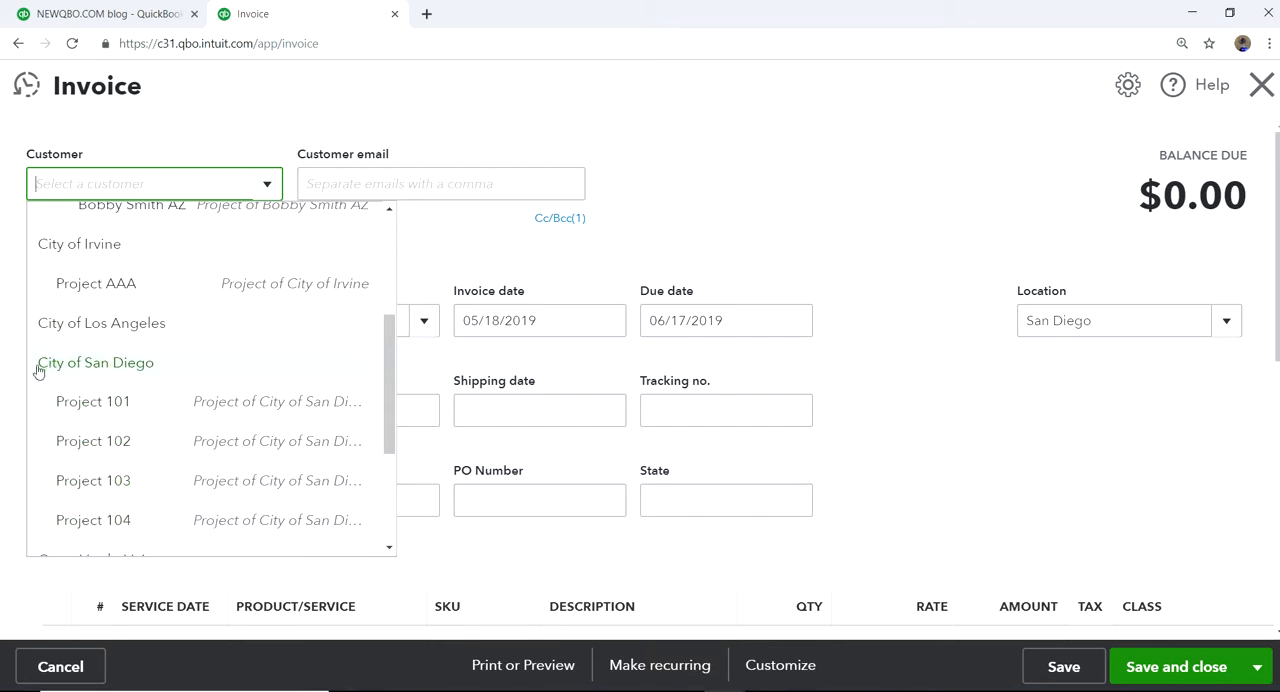
click(121, 369)
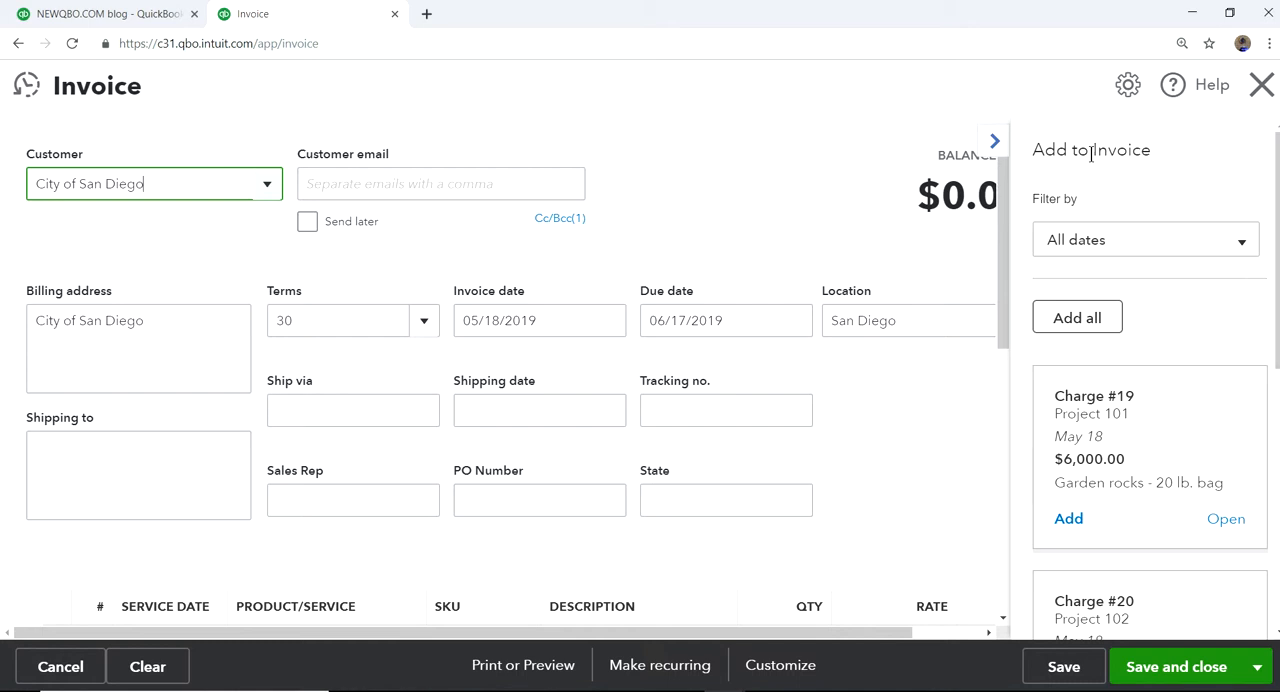
Examine the unbilled project charges offered for adding to the City of San Diego invoice.
drag(1035, 148, 1151, 150)
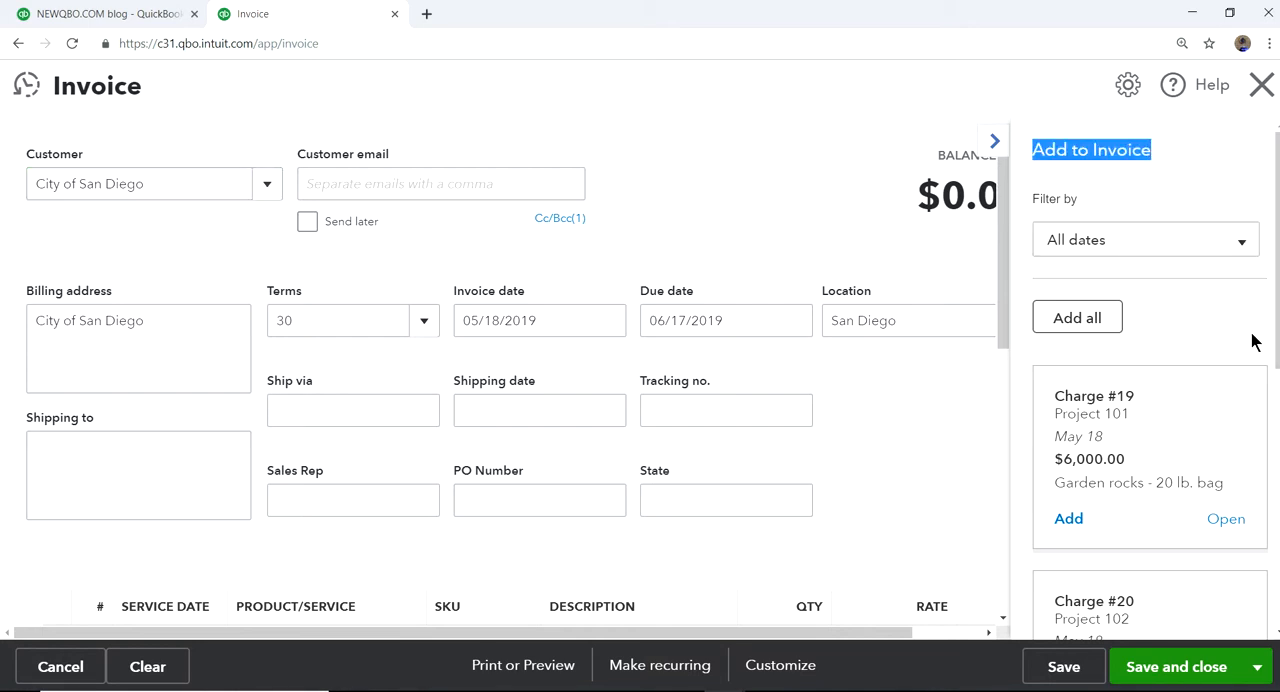
scroll(1243, 348, down, 1)
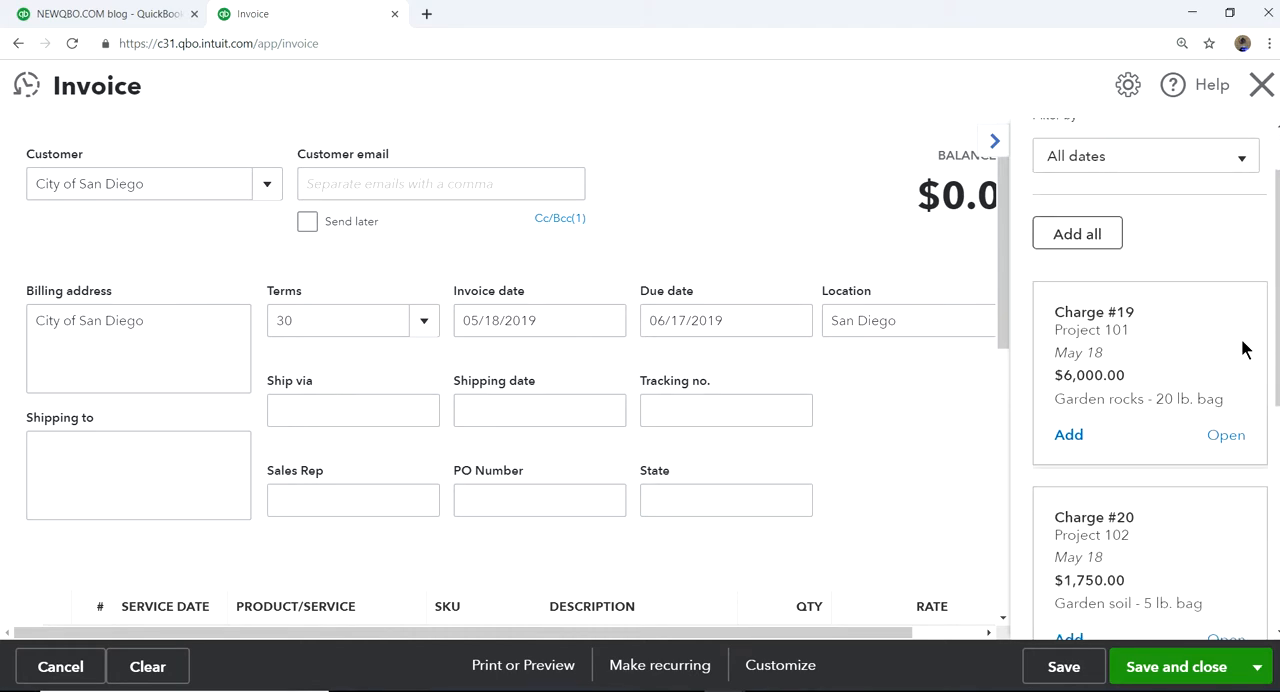
scroll(1243, 348, down, 1)
scroll(1238, 348, down, 2)
scroll(1236, 348, down, 3)
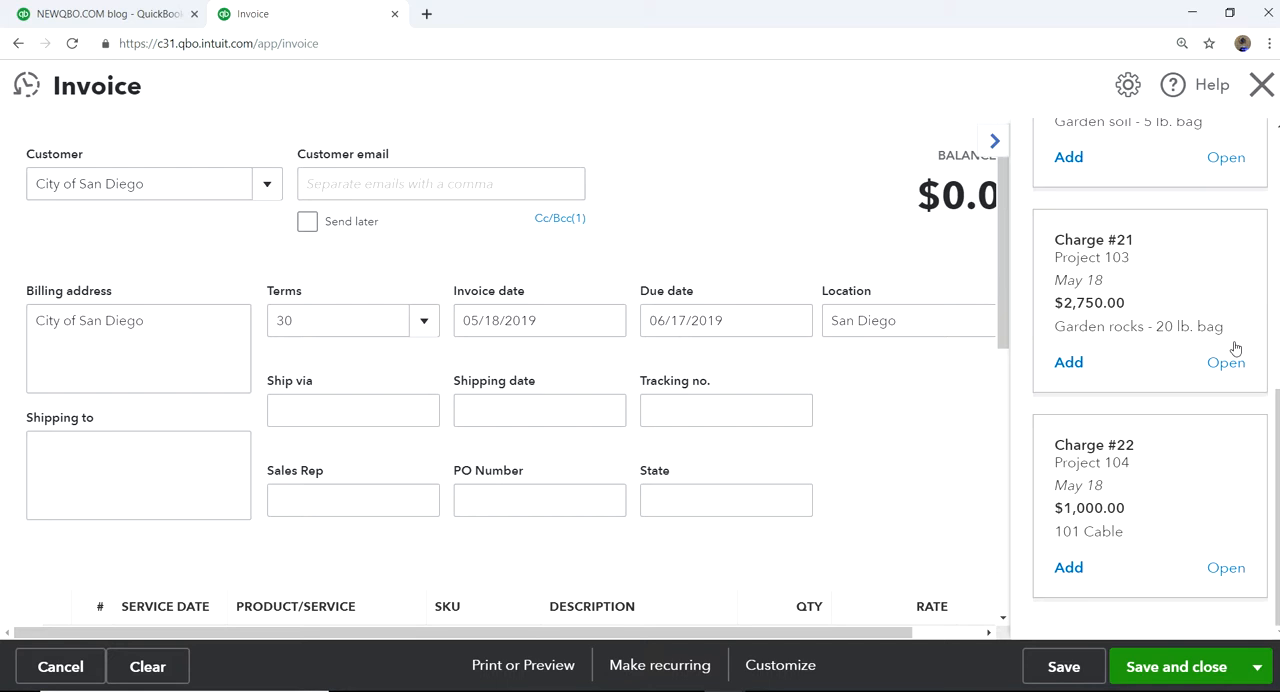
scroll(1236, 348, up, 7)
scroll(1236, 348, down, 2)
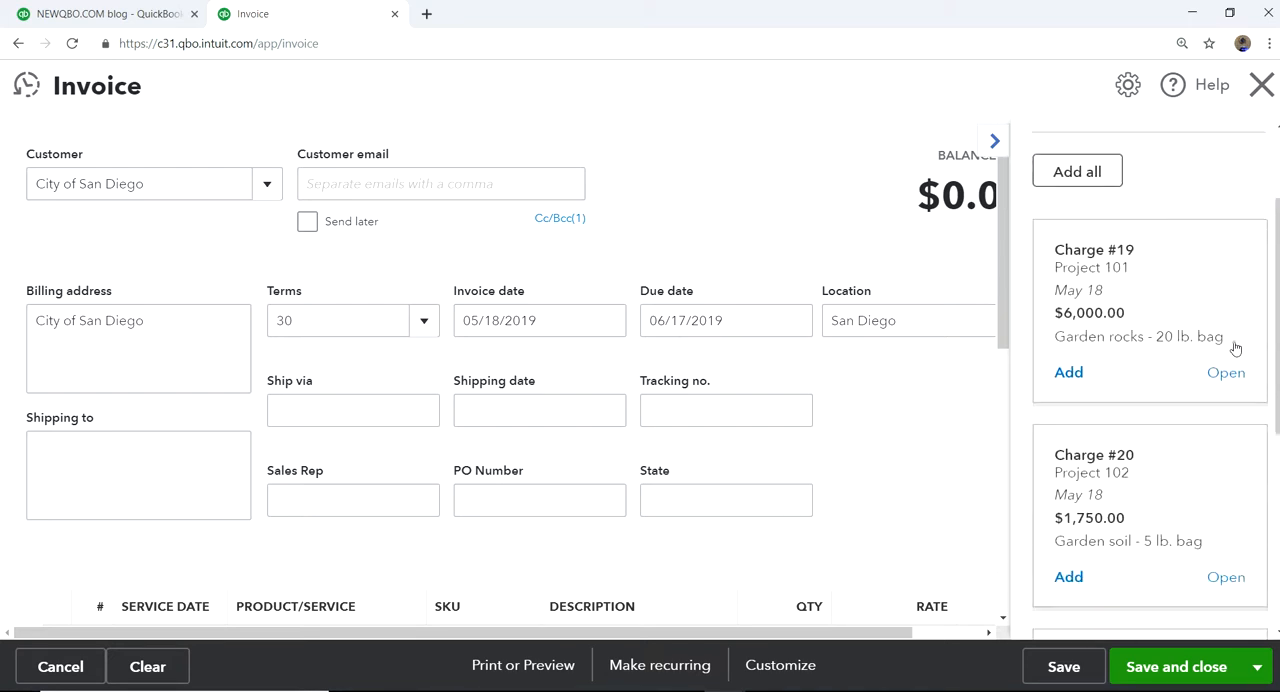
scroll(1179, 347, down, 2)
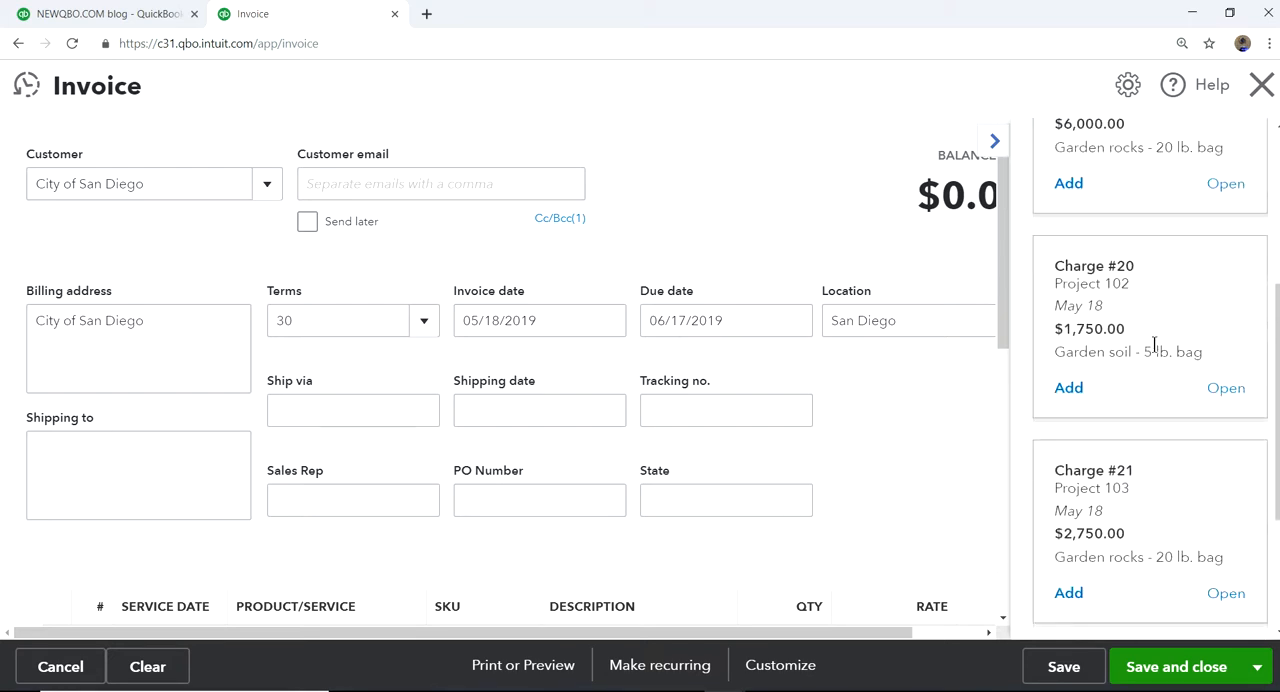
scroll(1170, 342, down, 3)
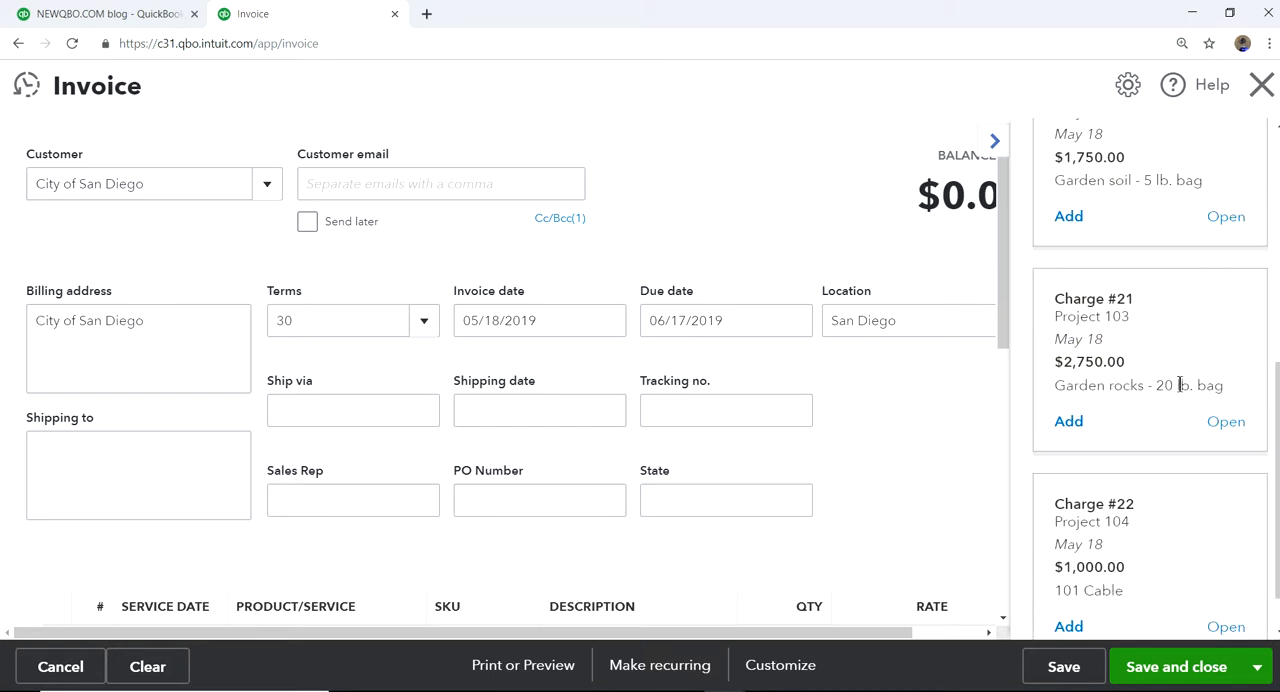
scroll(1166, 454, up, 2)
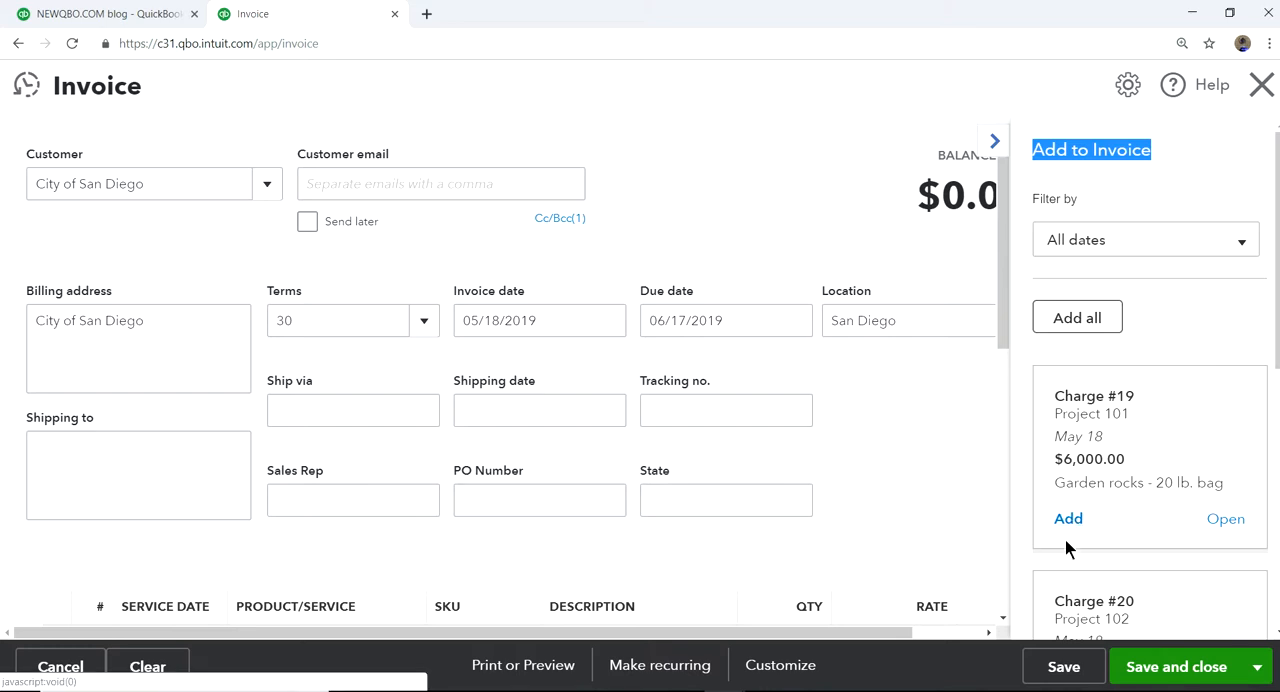
Add all of the unbilled project charges to the City of San Diego invoice and collapse the list of suggested transactions.
scroll(1135, 522, down, 1)
scroll(1135, 522, down, 2)
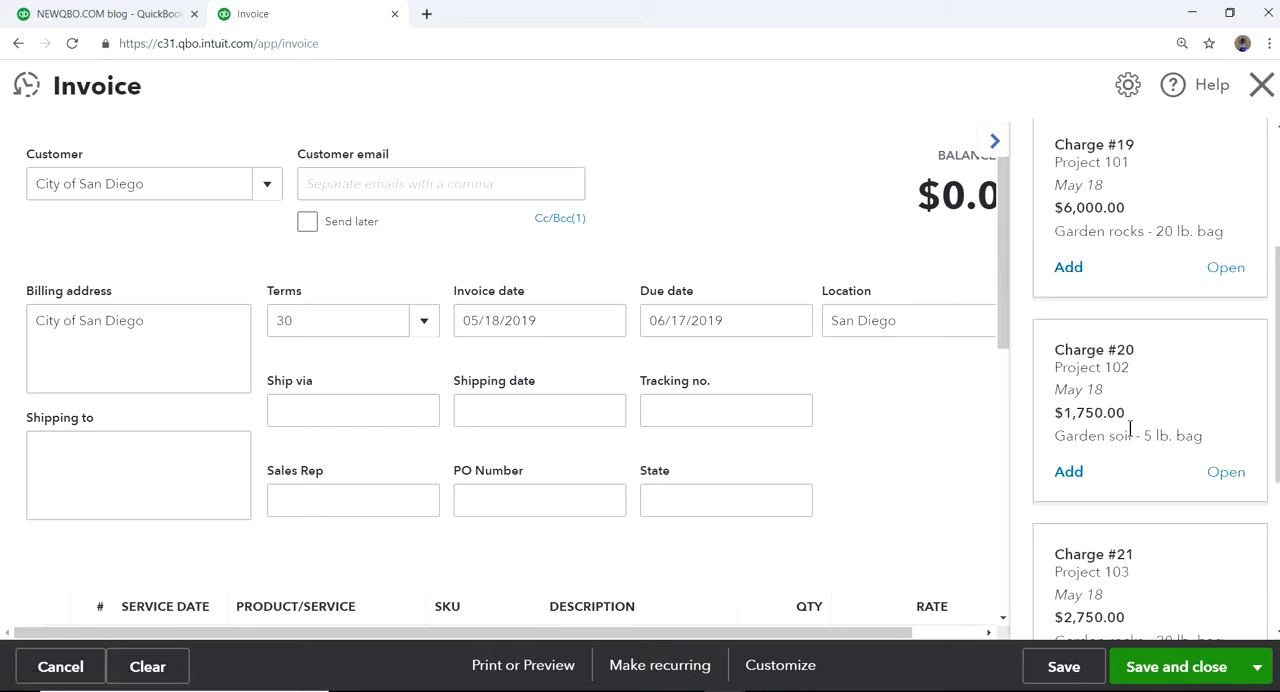
scroll(1140, 412, up, 3)
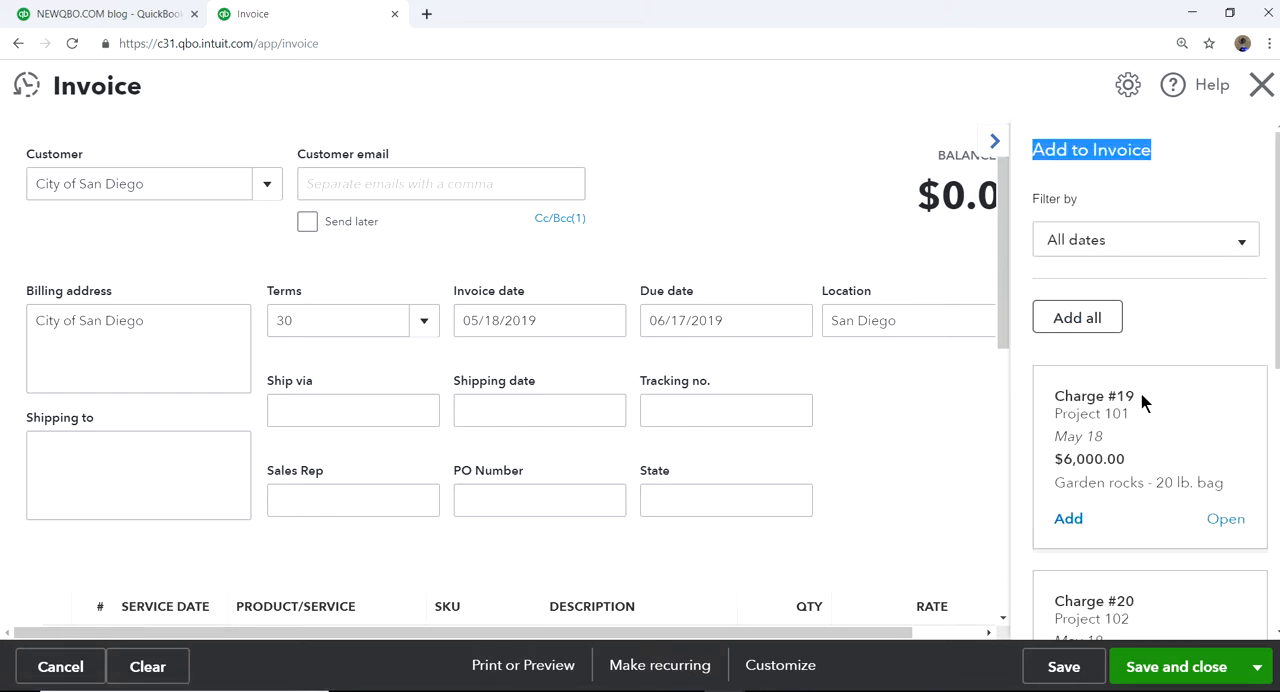
click(1072, 327)
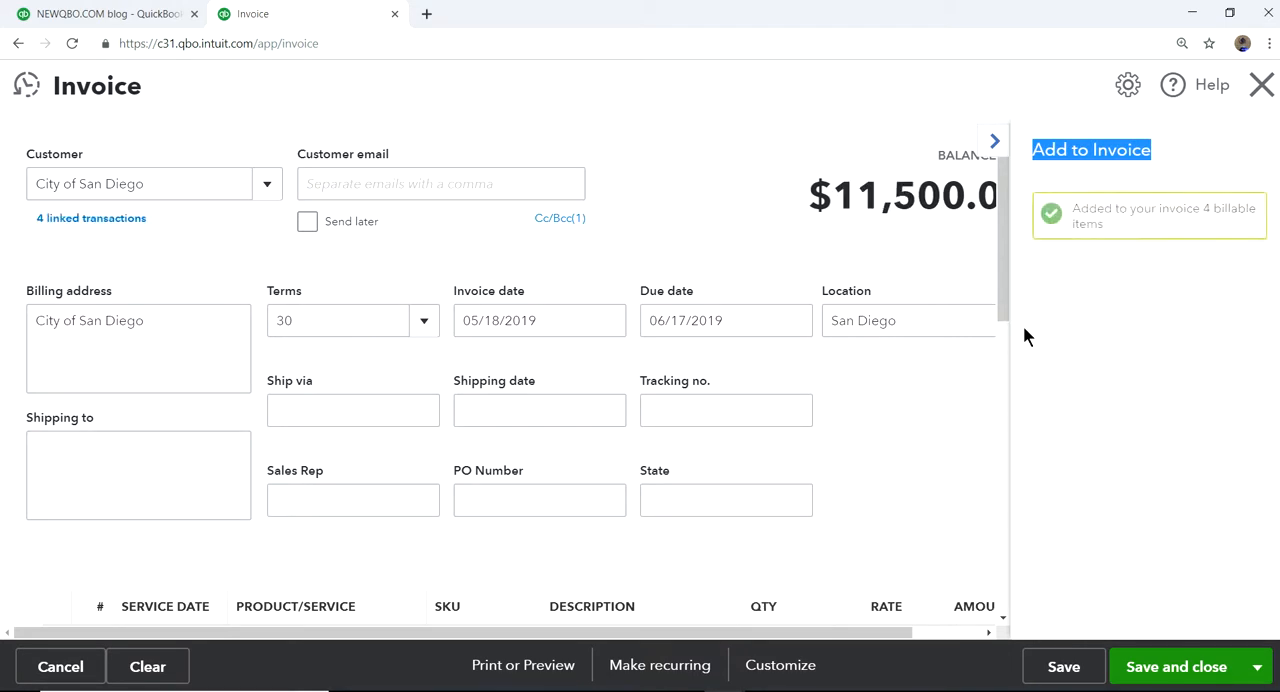
click(994, 142)
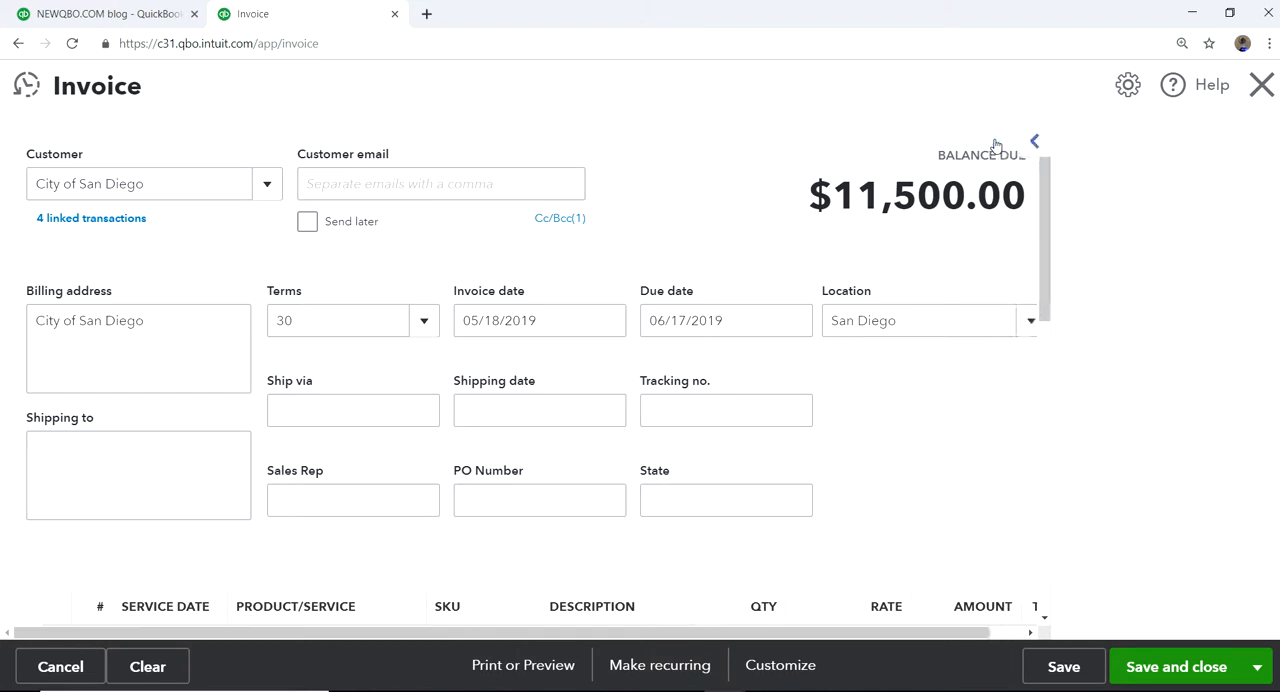
Review the invoice's customer details, line items and subtotal, and save and close the invoice.
scroll(1116, 410, down, 3)
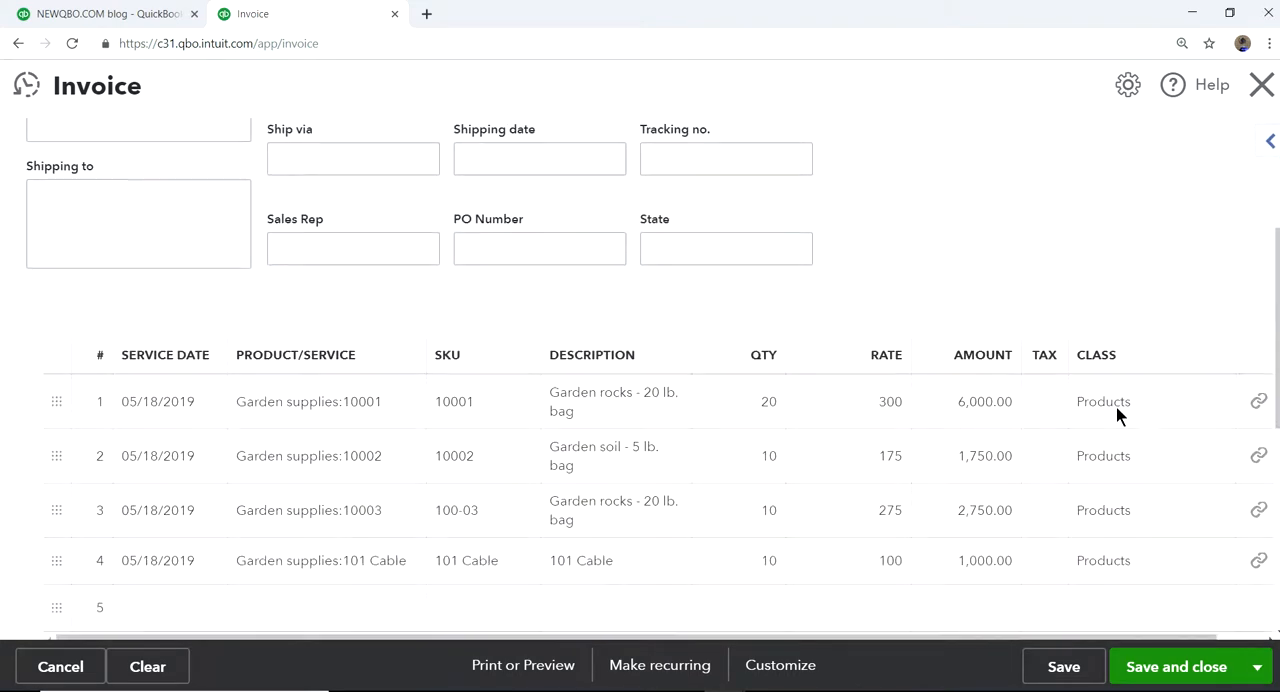
scroll(1133, 425, down, 1)
scroll(1133, 425, down, 1)
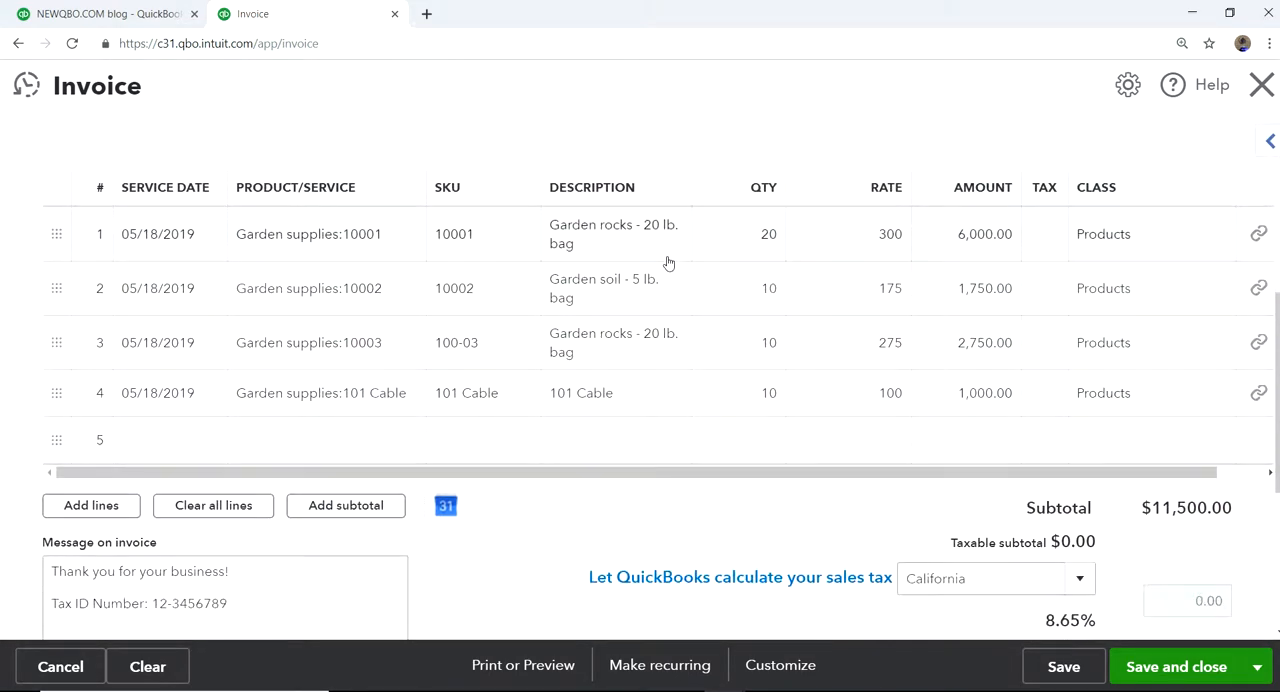
scroll(823, 368, up, 3)
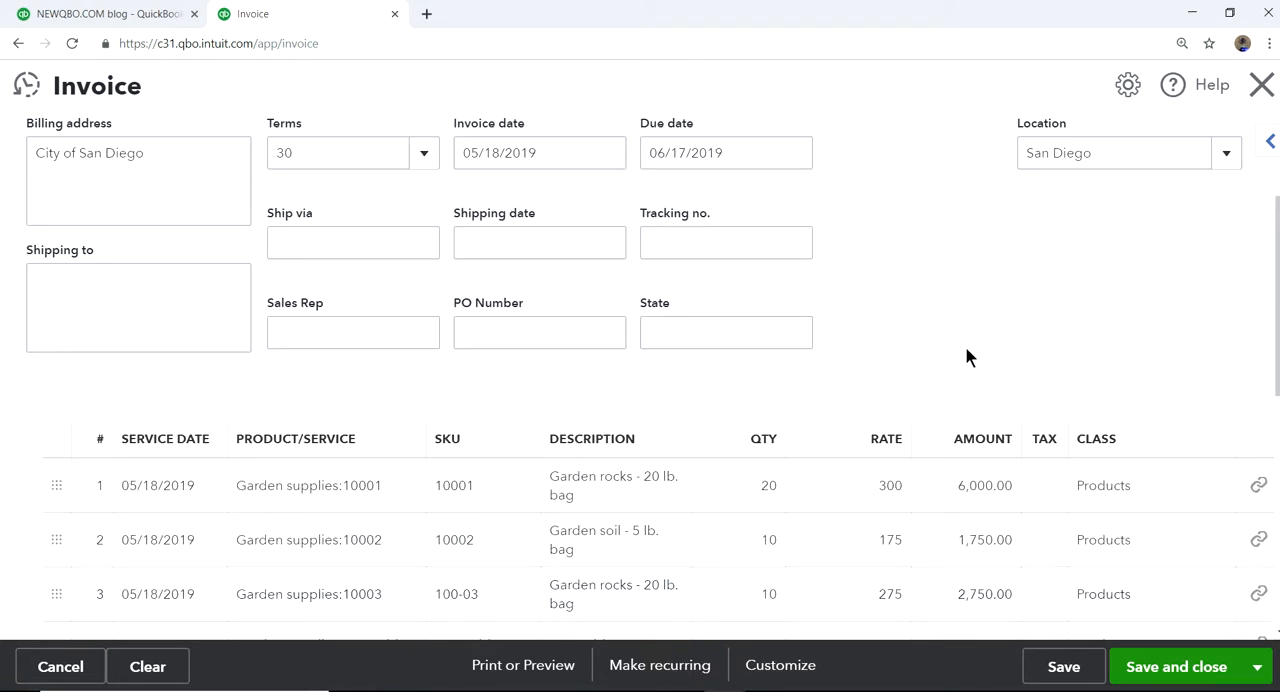
scroll(965, 357, up, 2)
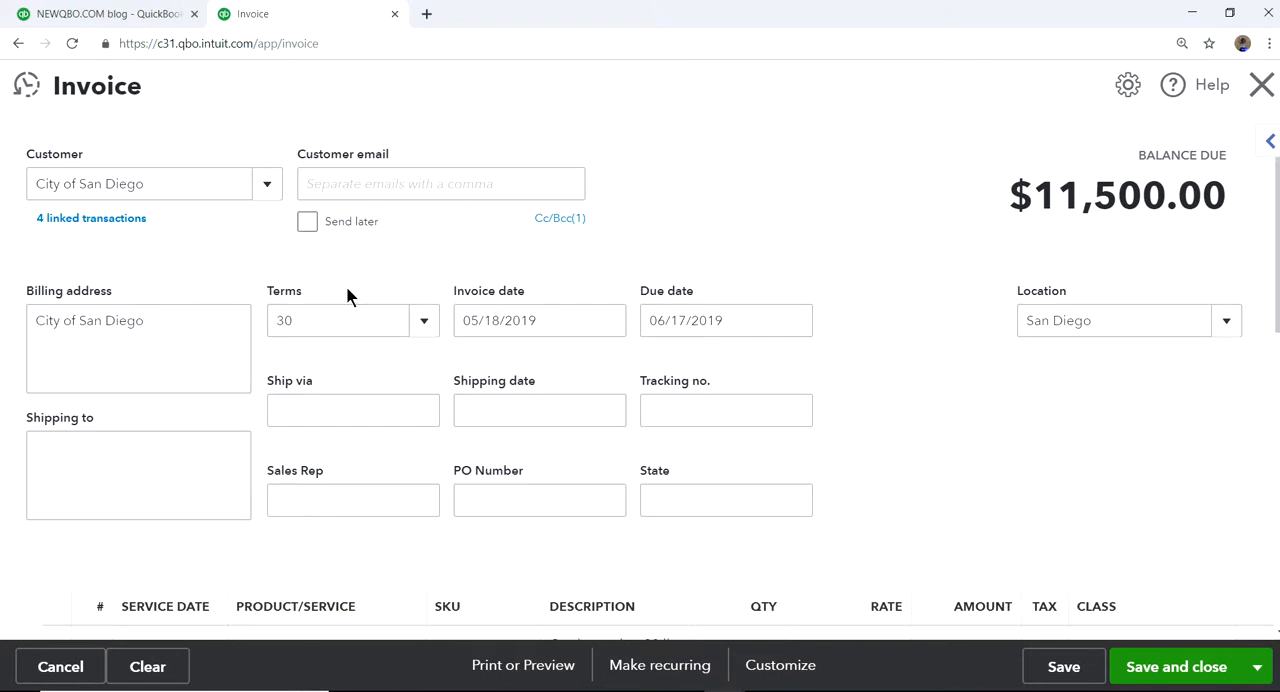
scroll(1041, 399, down, 1)
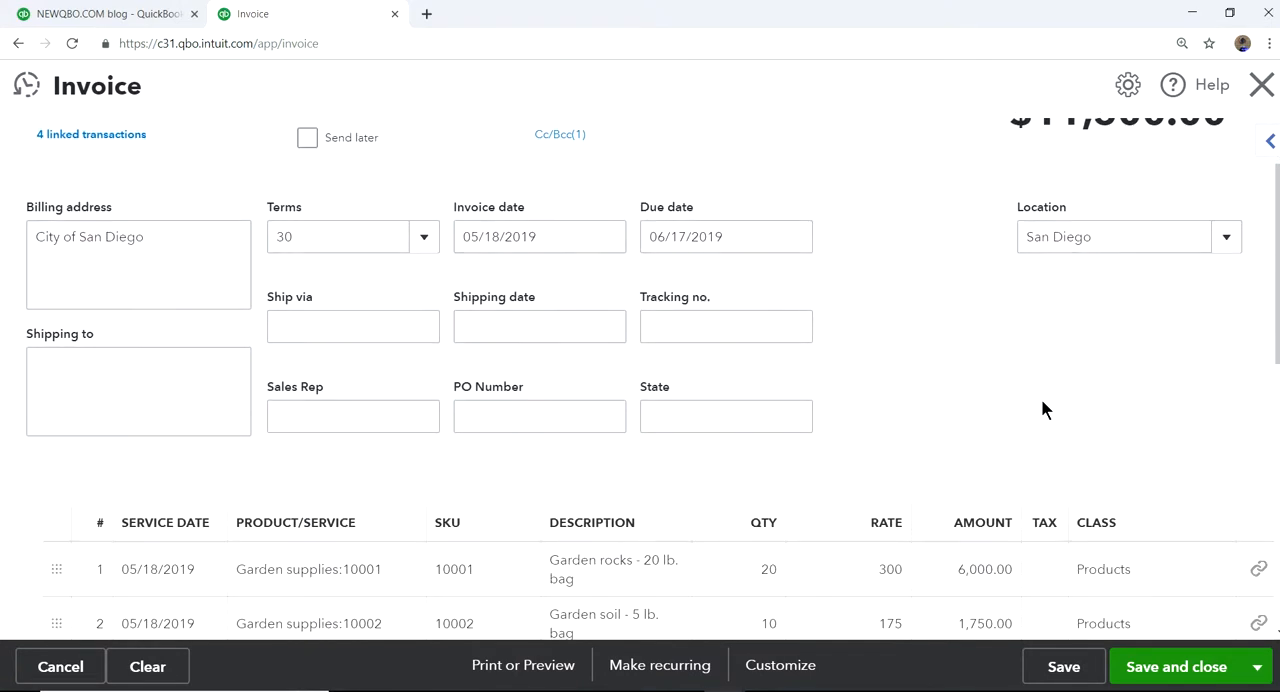
scroll(1005, 392, down, 4)
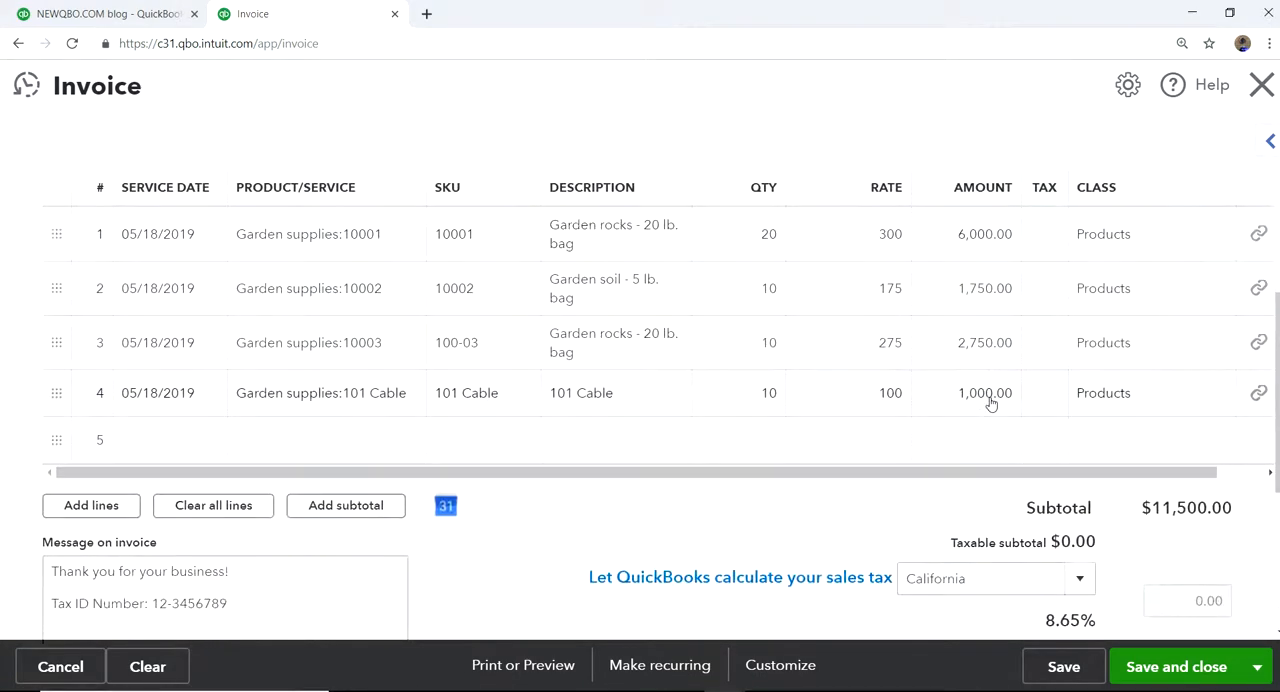
scroll(985, 474, up, 3)
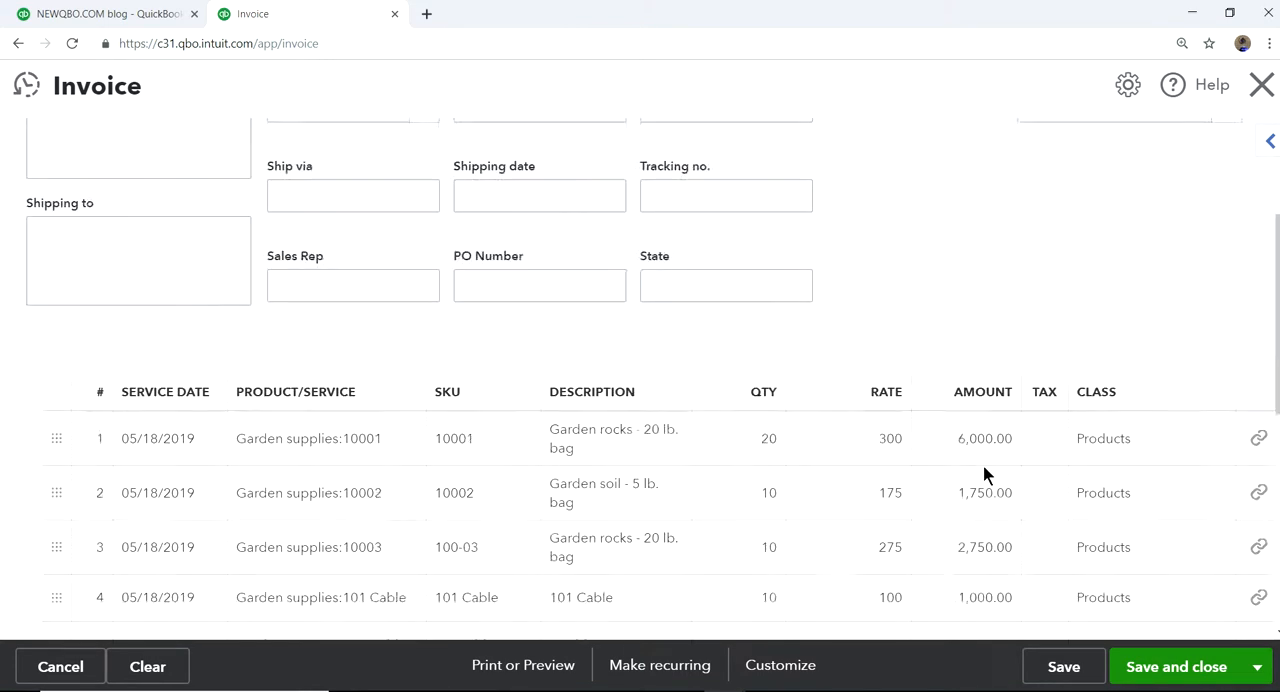
scroll(1073, 490, down, 3)
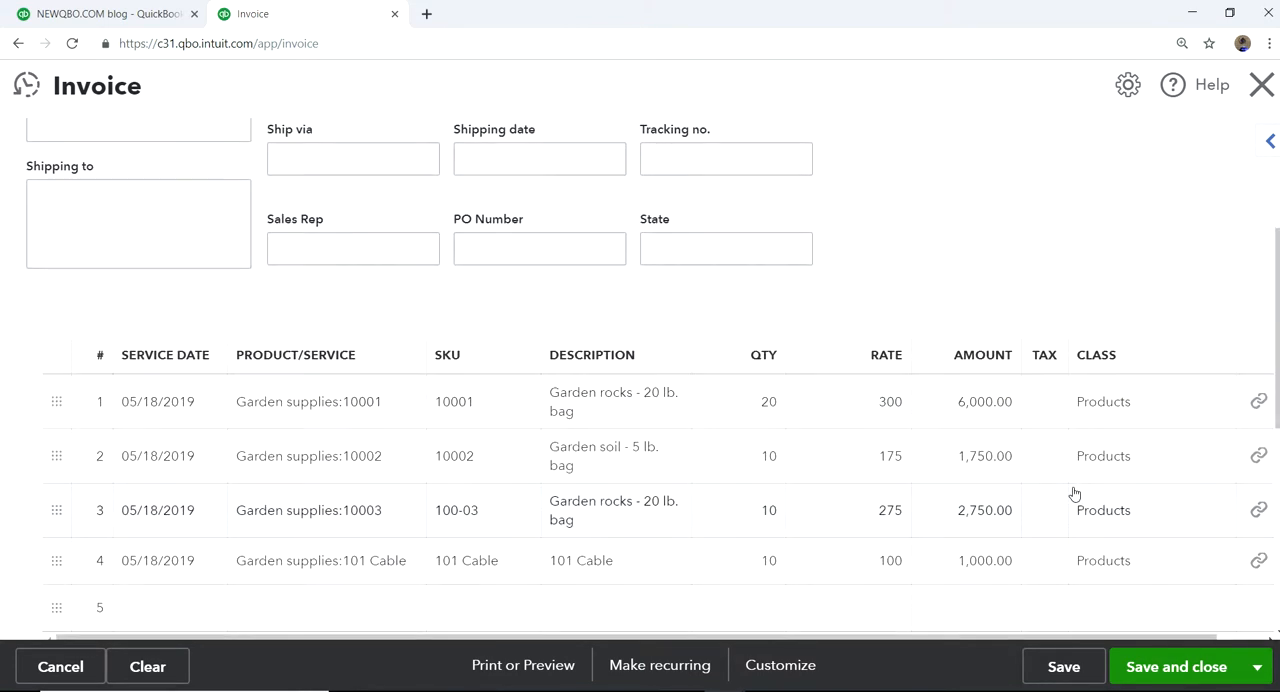
click(1156, 668)
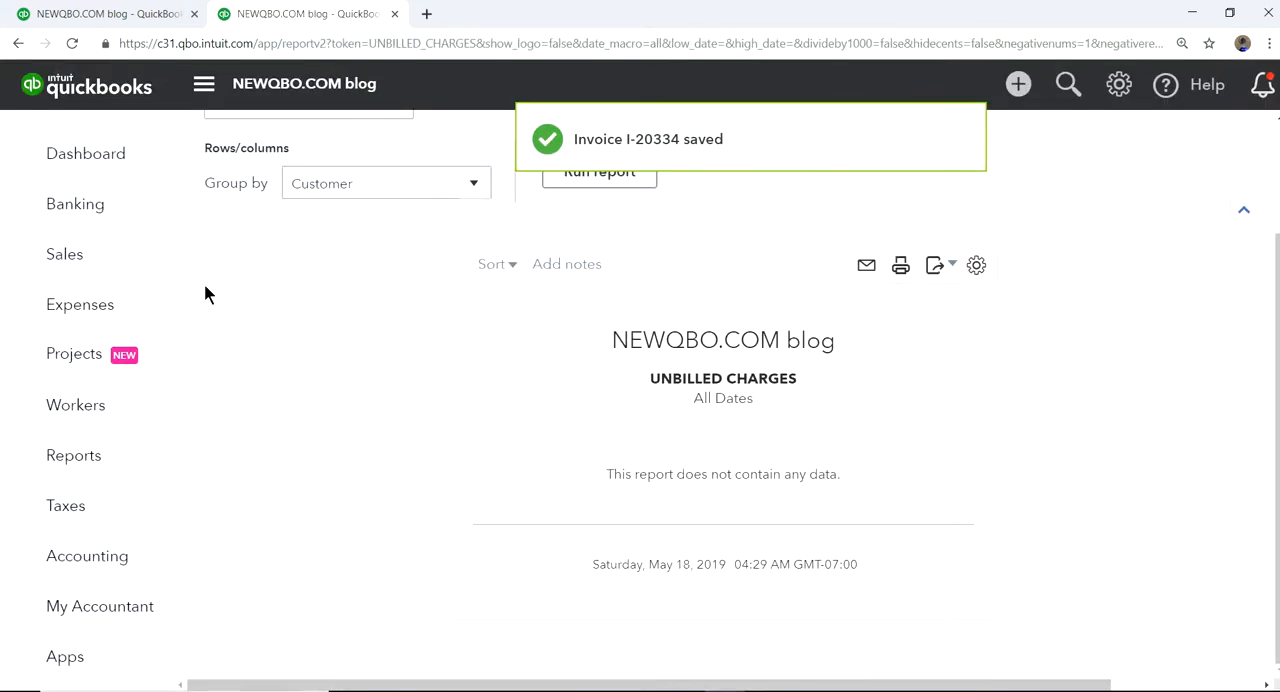
Open the projects list, filter it to the customer City of San Diego, and review each project's income, costs and profit margin.
click(72, 363)
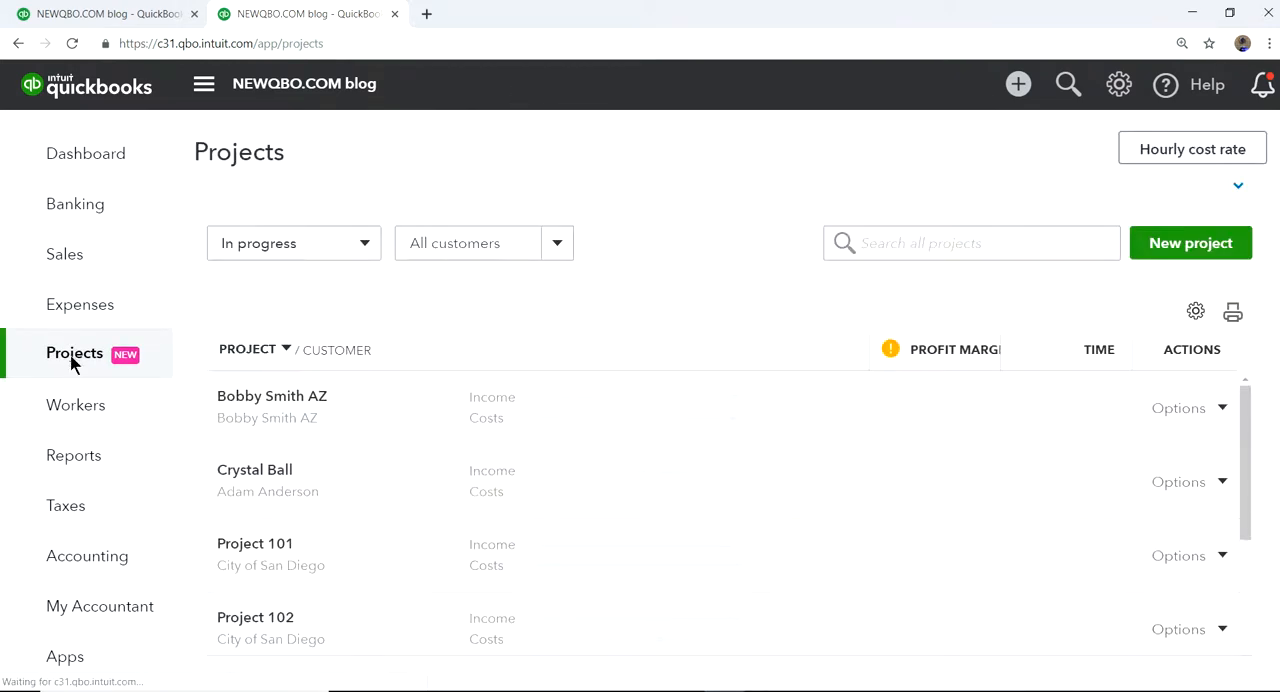
click(556, 243)
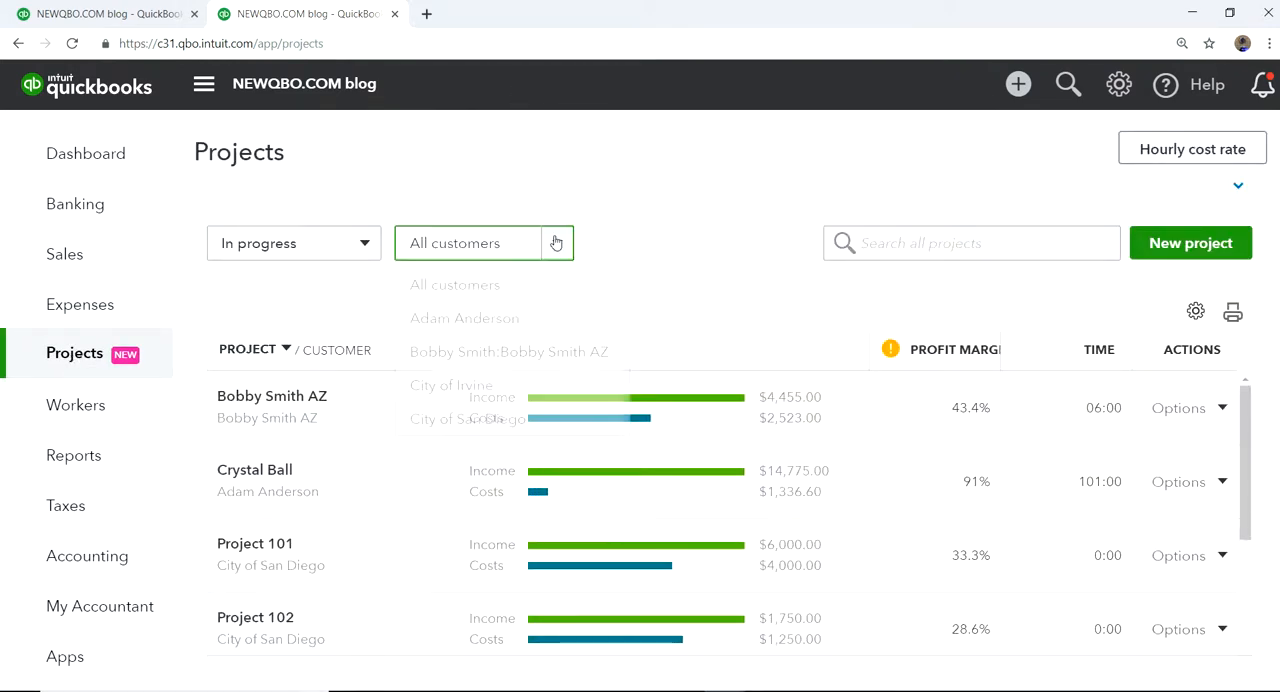
click(467, 418)
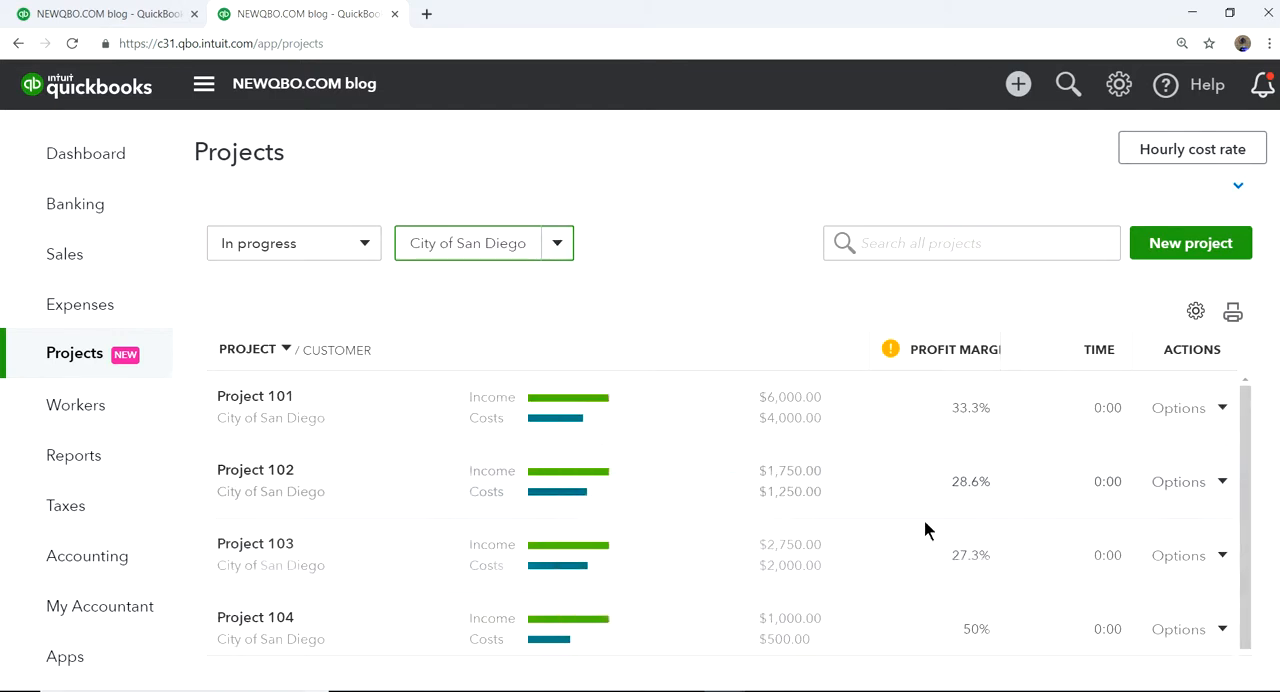
scroll(786, 406, down, 1)
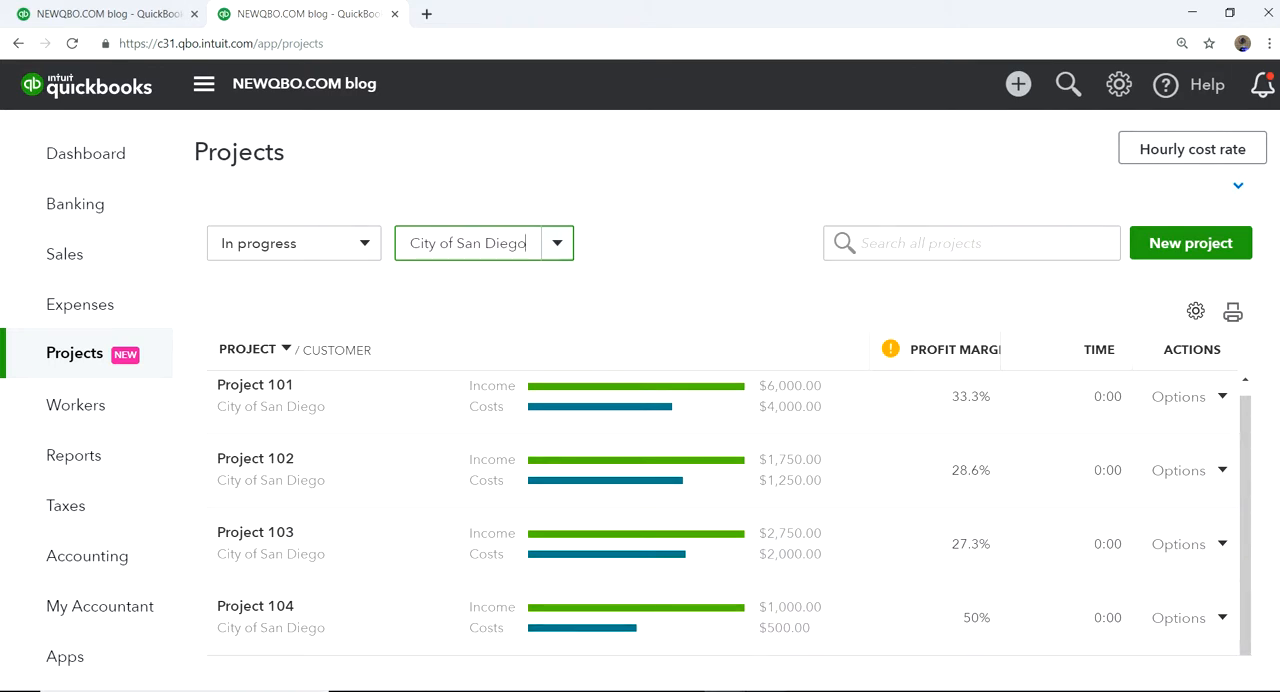
Switch to the Photos app and advance from the title image to the YouTube subscribe image.
mouse_move(808, 691)
click(808, 630)
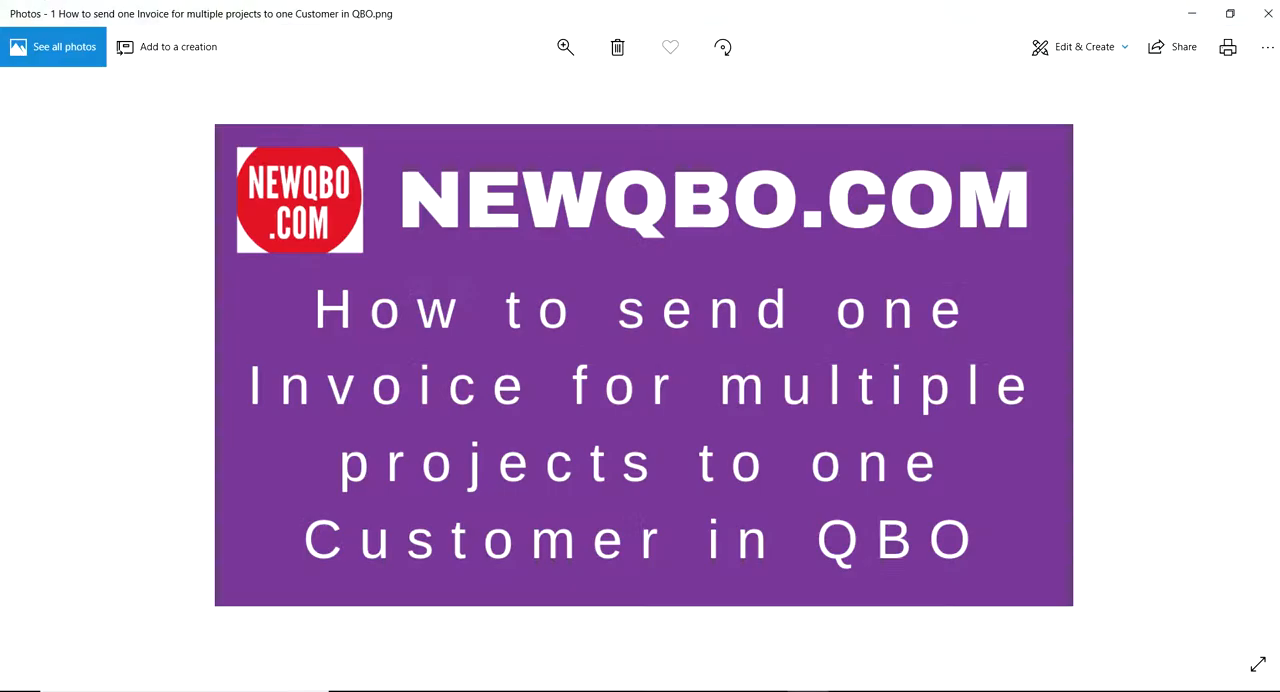
click(1246, 368)
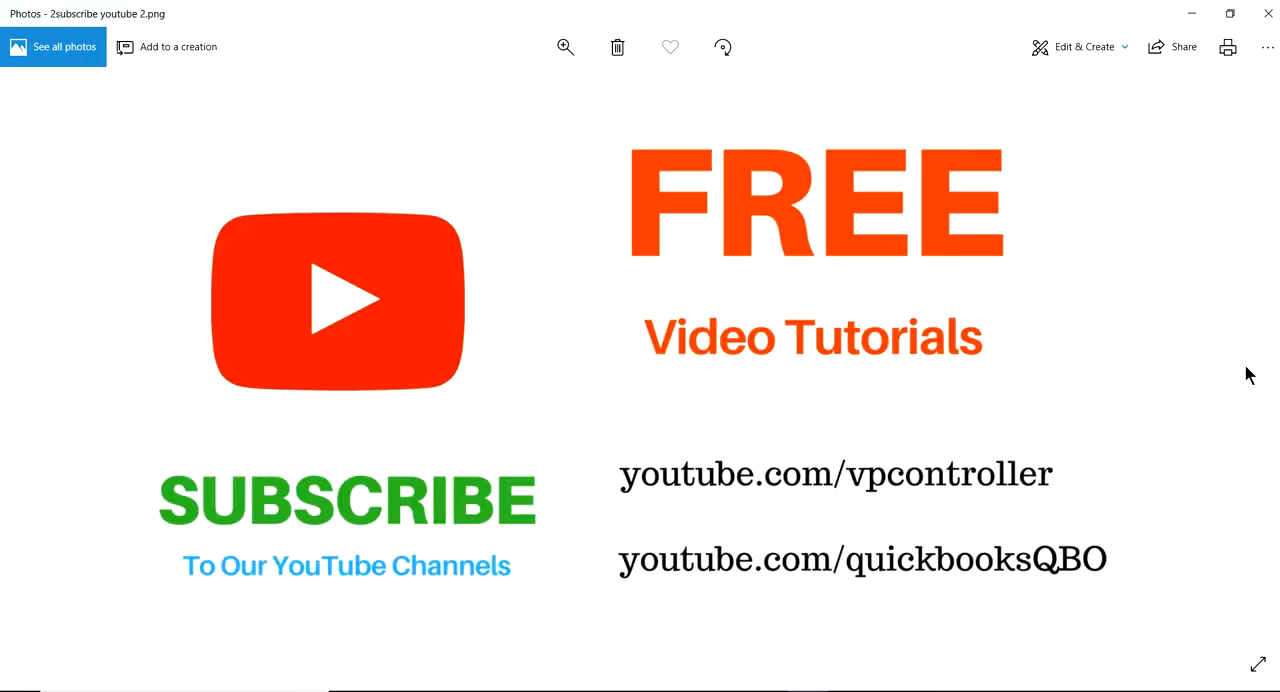